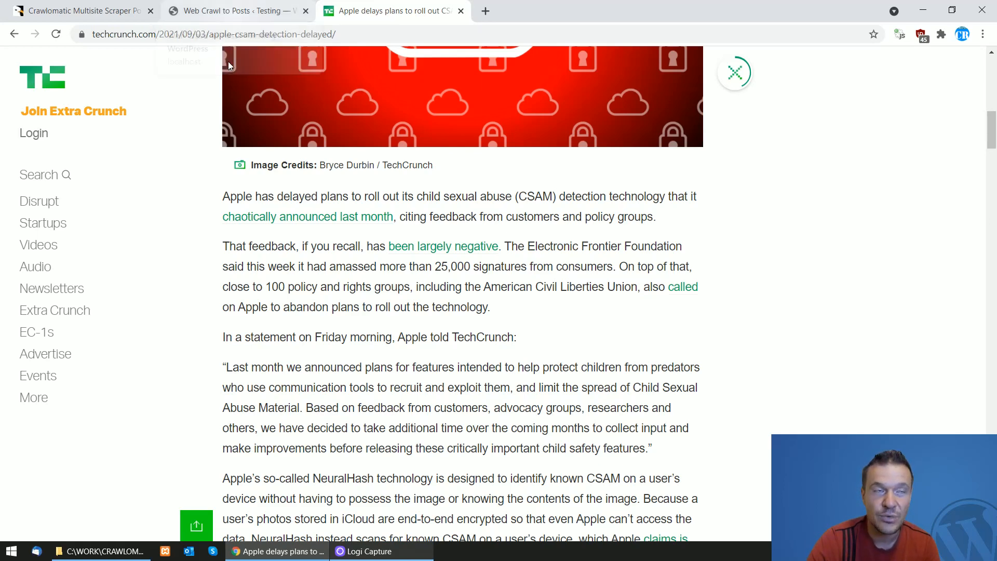
- Open the new crawl rule's advanced settings and find the Remove HTML (Text Only) For XPATH/CSS Selector option
click(234, 9)
click(691, 140)
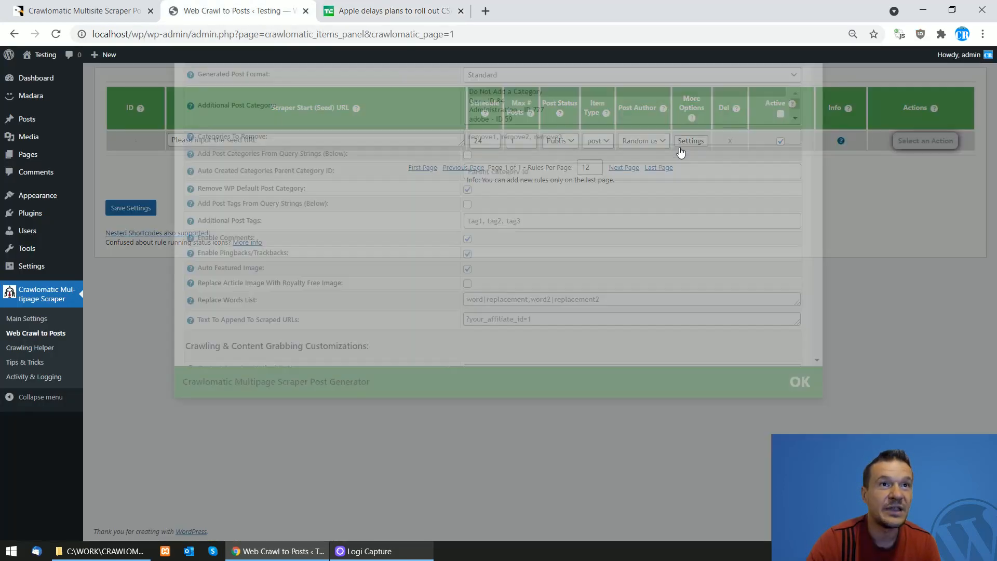
key(ctrl+f)
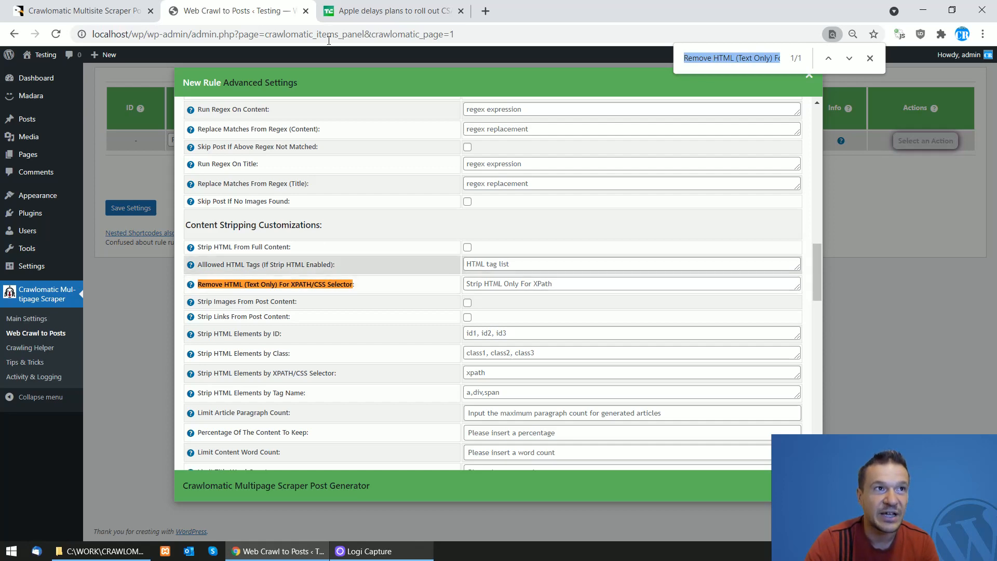
- Examine the TechCrunch article's links, body text, image and headline on the source page
click(365, 6)
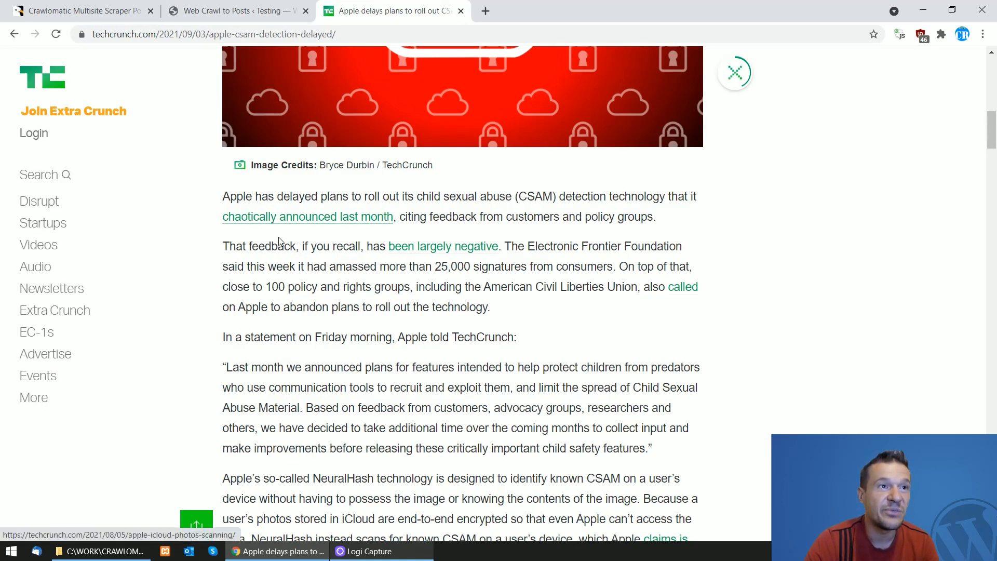
scroll(276, 223, up, 5)
scroll(414, 346, down, 3)
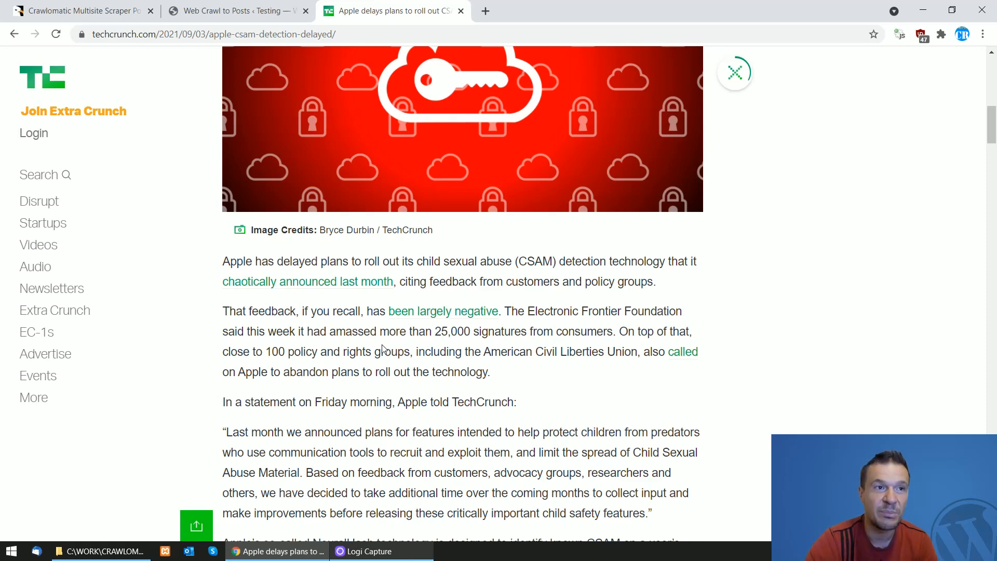
scroll(350, 404, up, 8)
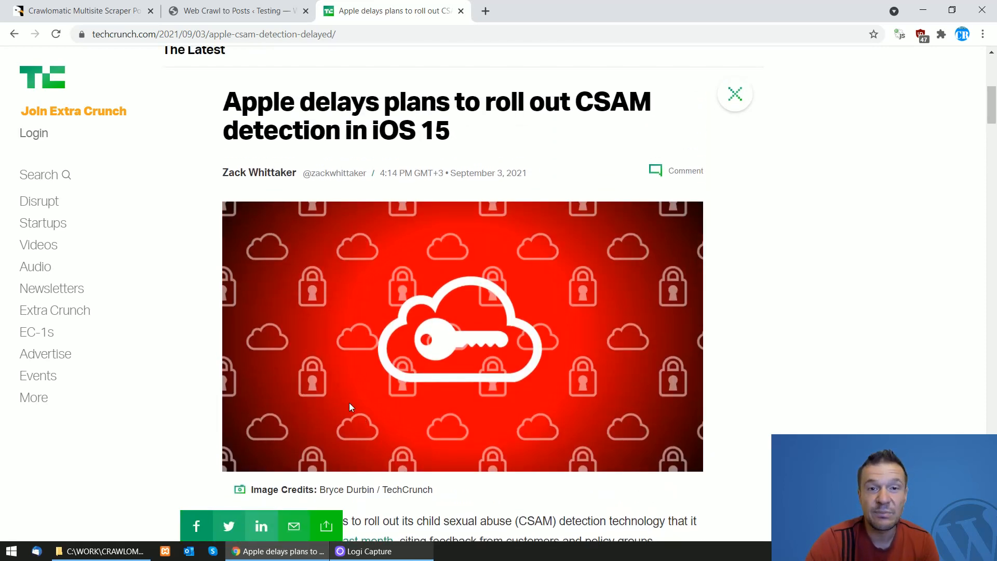
scroll(235, 183, up, 5)
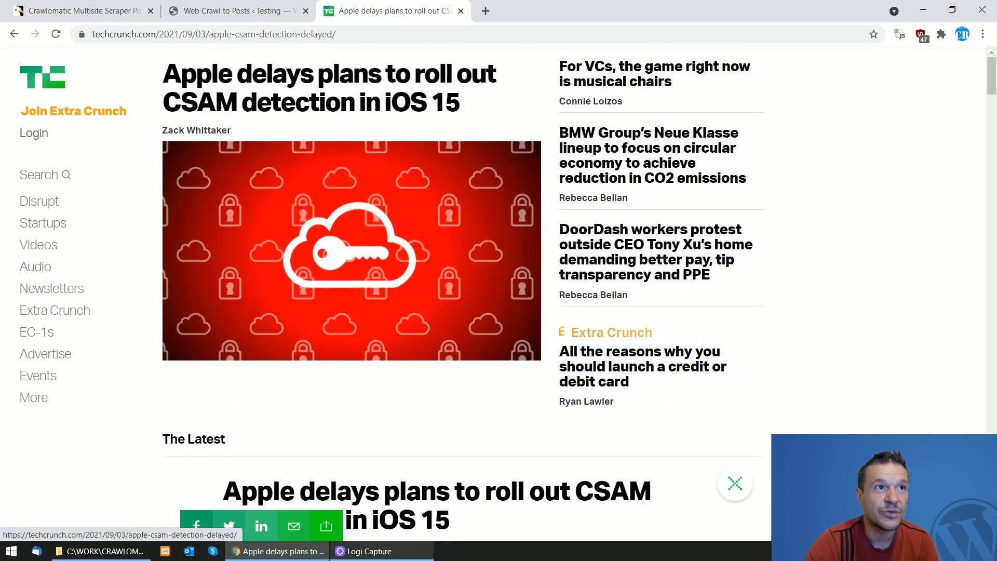
- Copy the TechCrunch article's URL into the new crawl rule's Scraper Start (Seed) URL
click(249, 35)
key(ctrl+c)
click(271, 11)
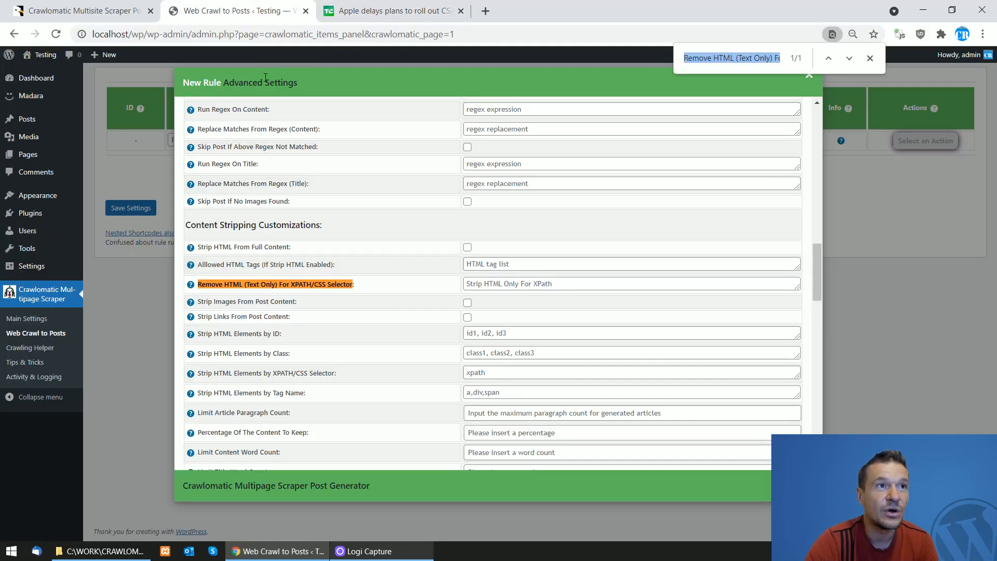
click(168, 143)
click(205, 136)
key(ctrl+v)
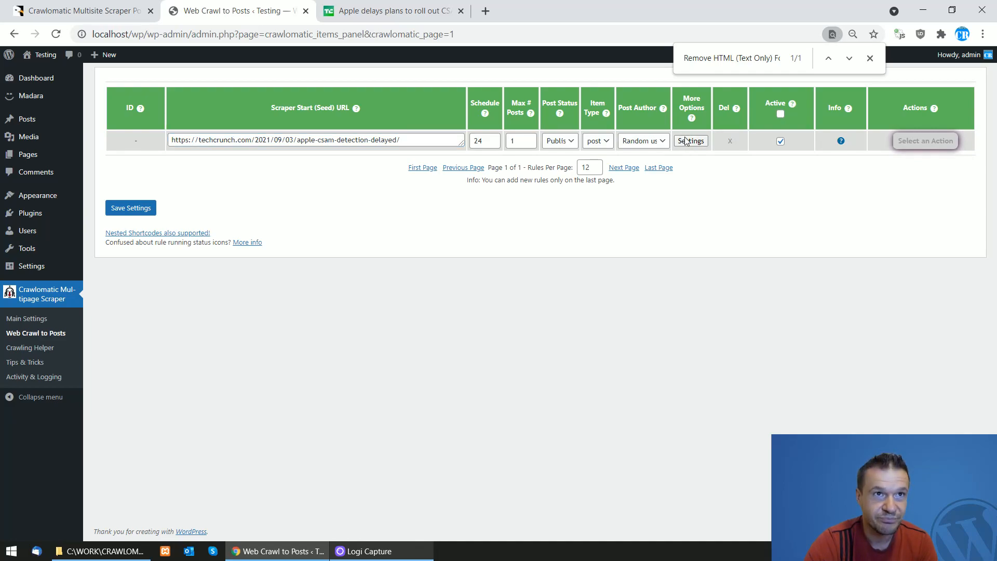
- Set the new rule's Content Query Type to Visual Selector, pick the whole article container, and copy the generated query string
click(690, 140)
scroll(384, 301, up, 10)
scroll(391, 296, down, 5)
scroll(391, 296, up, 5)
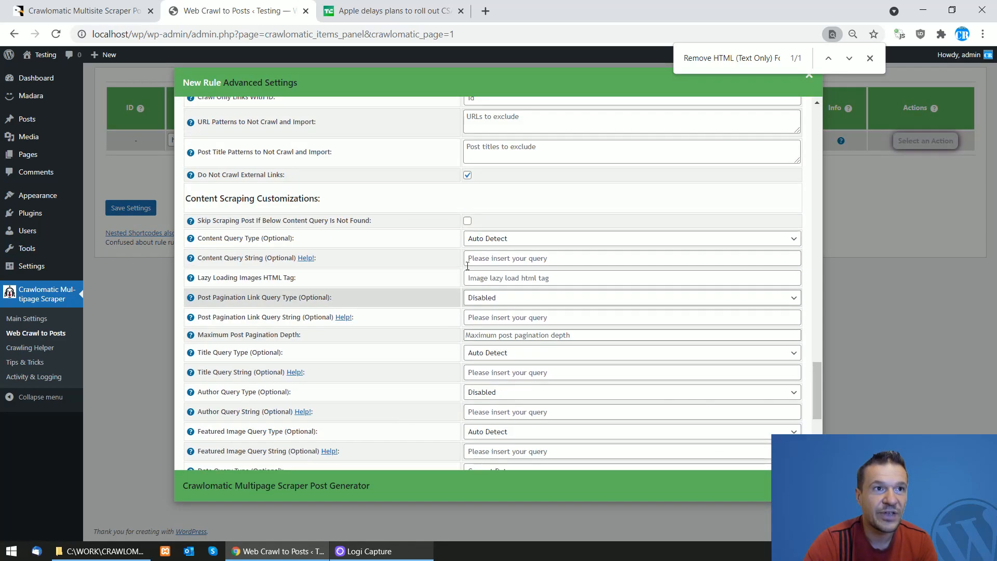
click(483, 240)
click(485, 270)
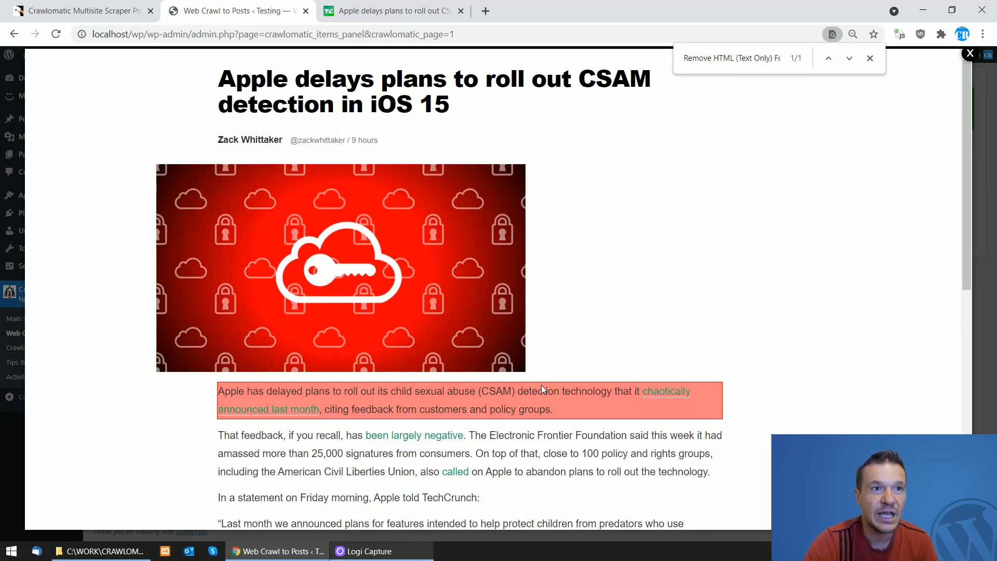
scroll(540, 435, down, 5)
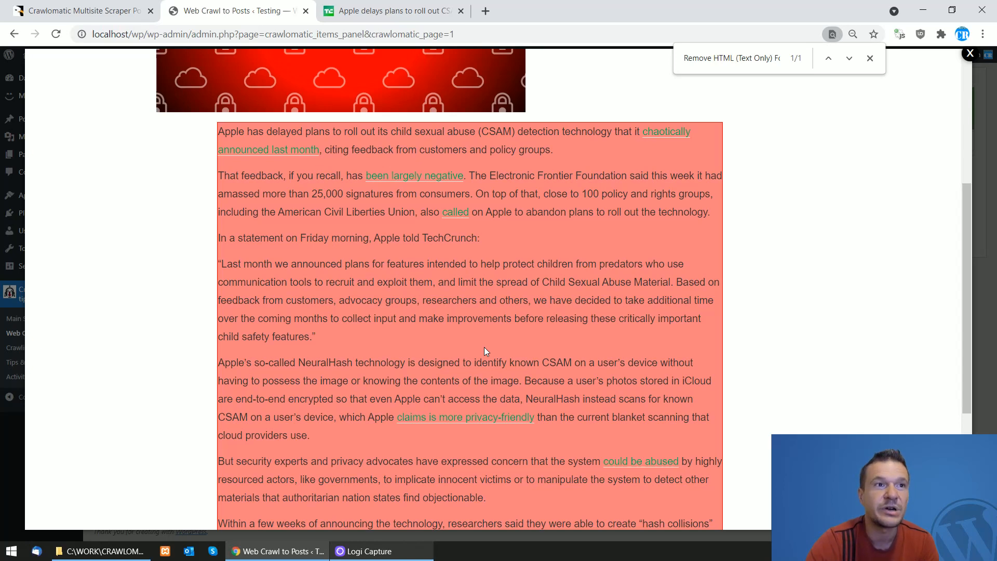
scroll(483, 347, up, 5)
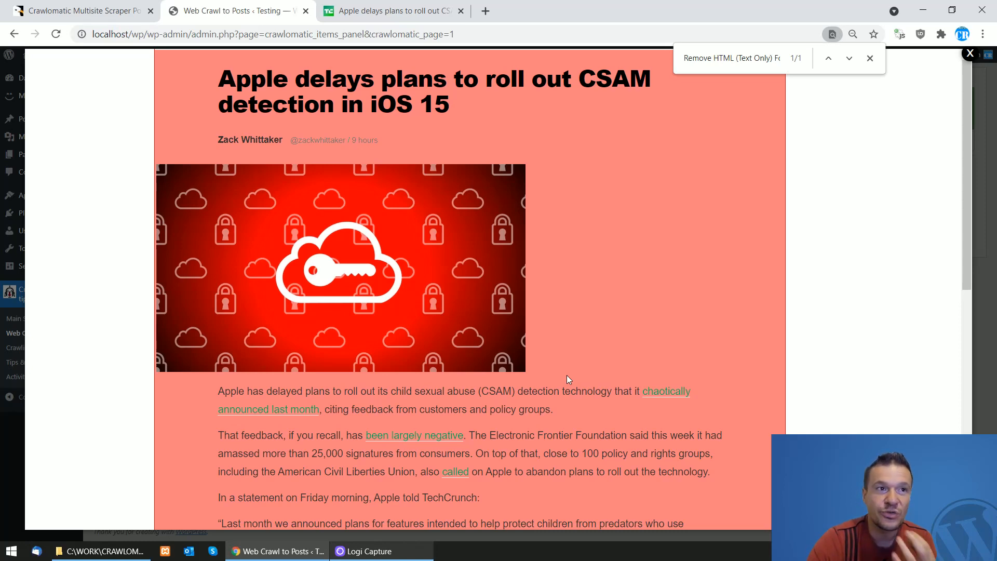
click(566, 375)
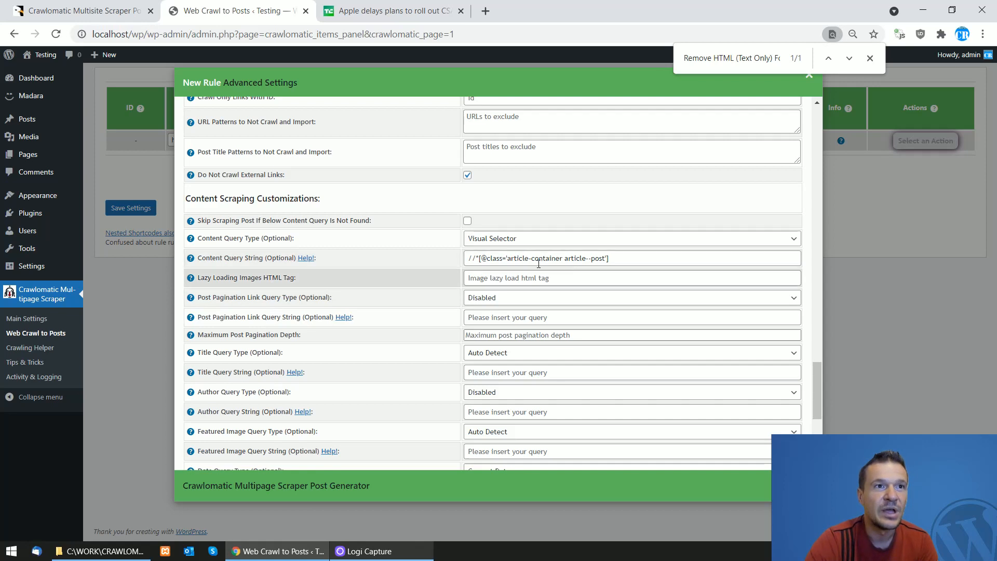
triple_click(493, 257)
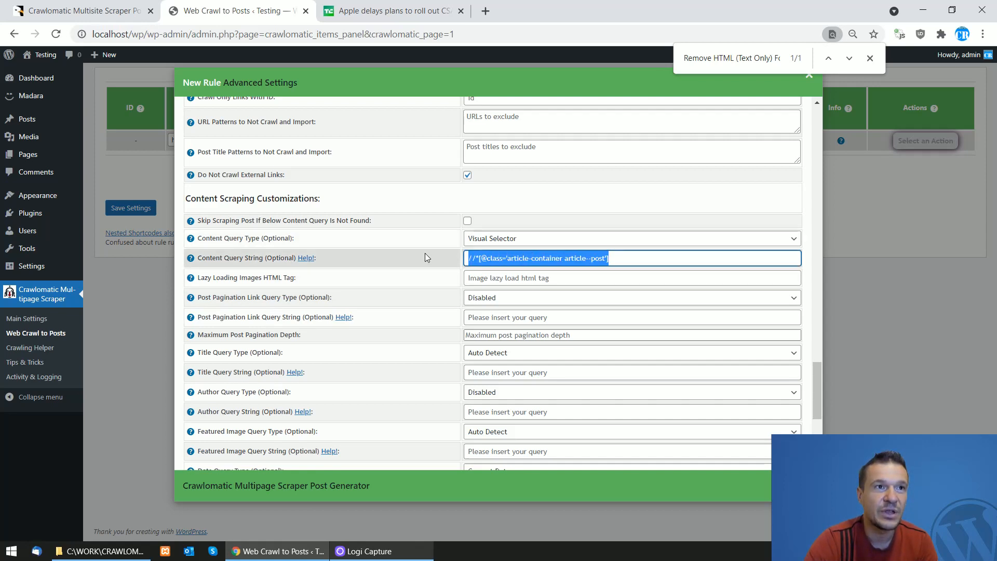
- Save the crawl rule settings and run the TechCrunch rule
click(131, 208)
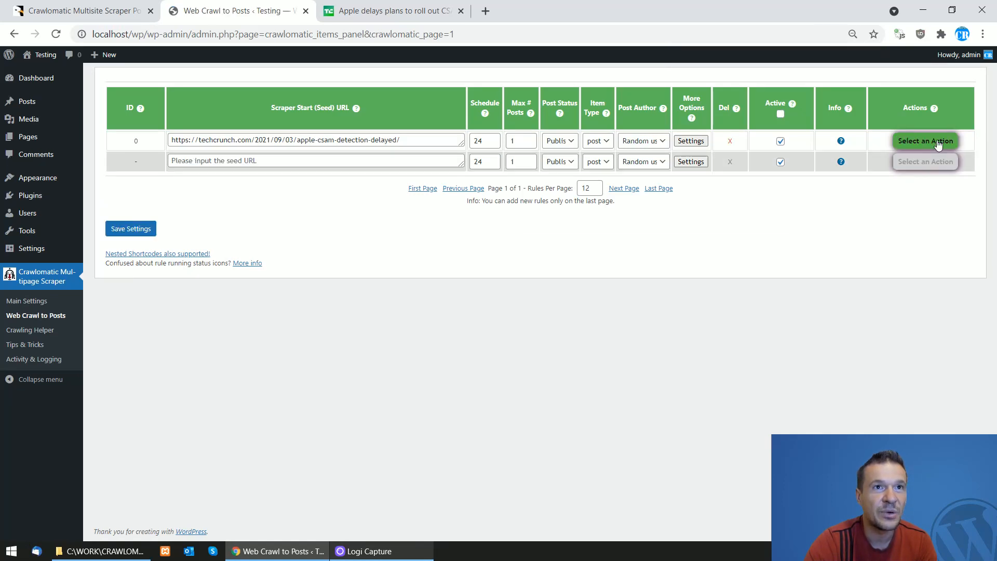
click(937, 144)
click(914, 160)
key(Return)
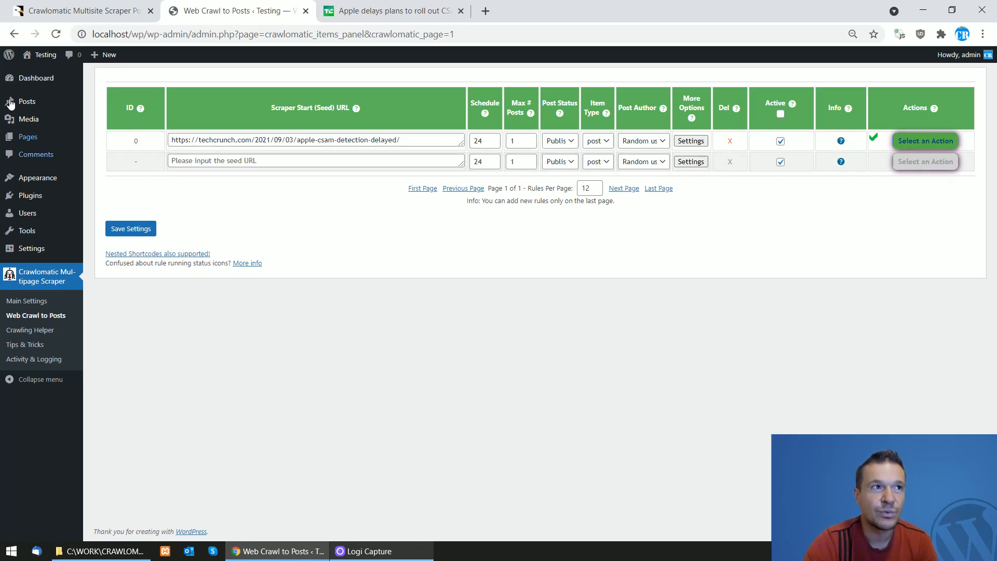
- Open the Testing site's front end in a new browser tab and open the imported TechCrunch post
mouse_move(34, 59)
middle_click(37, 75)
click(431, 6)
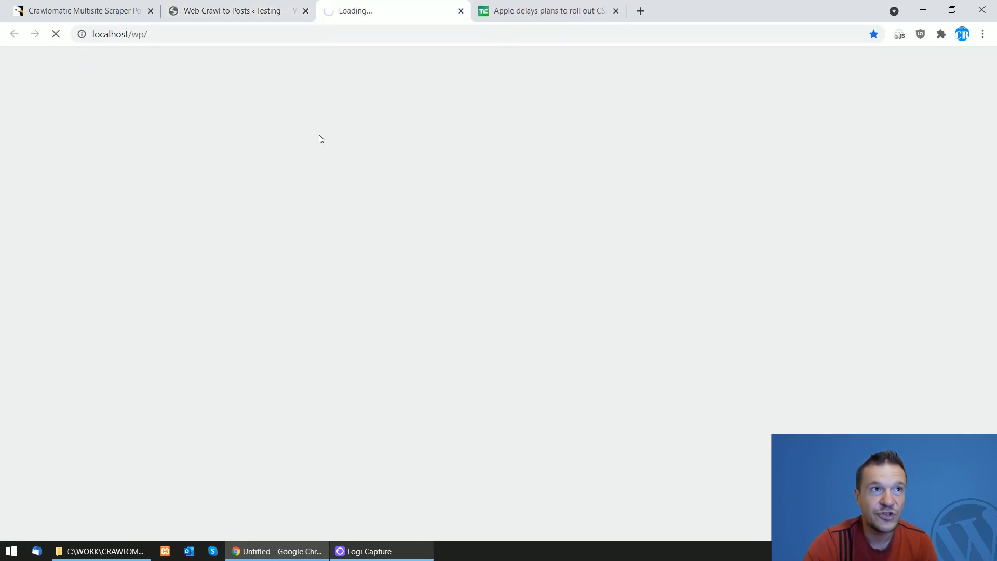
scroll(348, 260, down, 5)
click(357, 254)
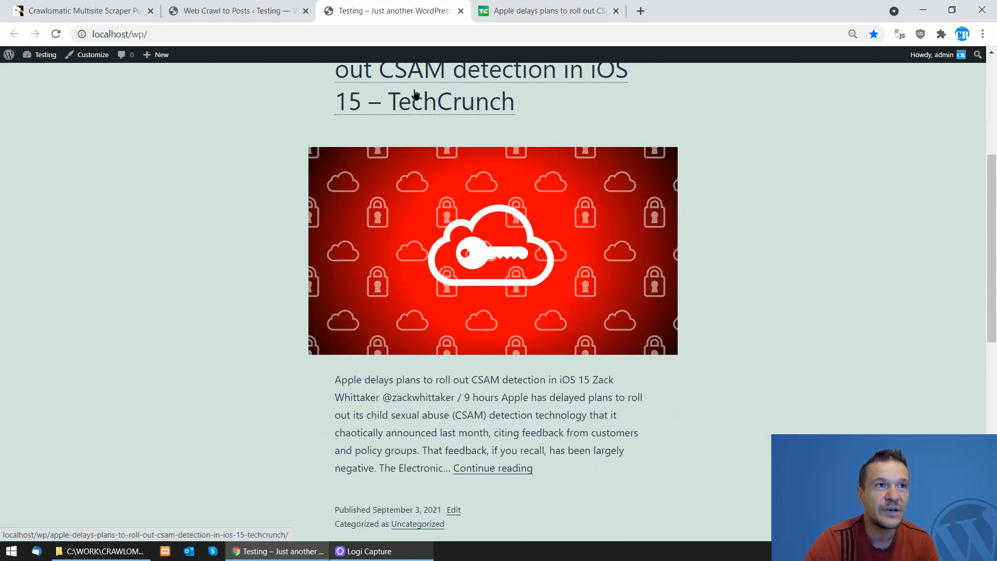
- Examine the imported post's heading, byline, image and body, including the links kept in the content
scroll(301, 204, down, 5)
scroll(301, 202, down, 15)
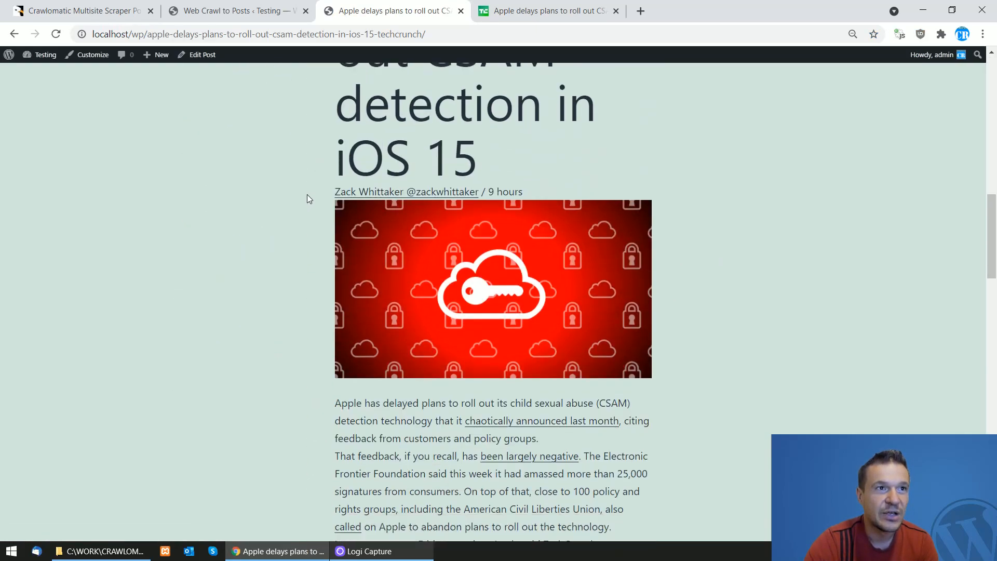
scroll(333, 220, up, 7)
scroll(384, 300, down, 10)
scroll(397, 287, up, 11)
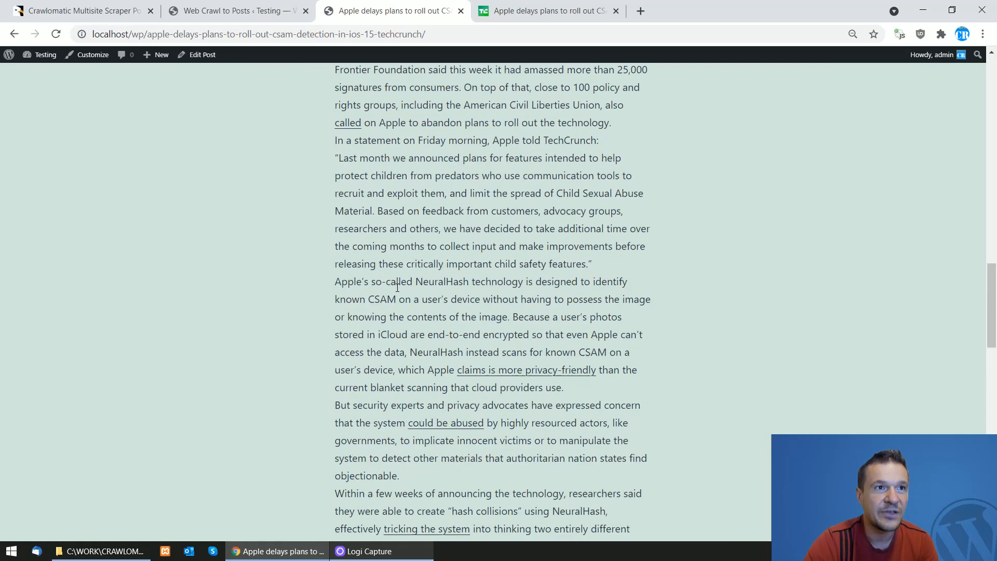
scroll(478, 210, up, 10)
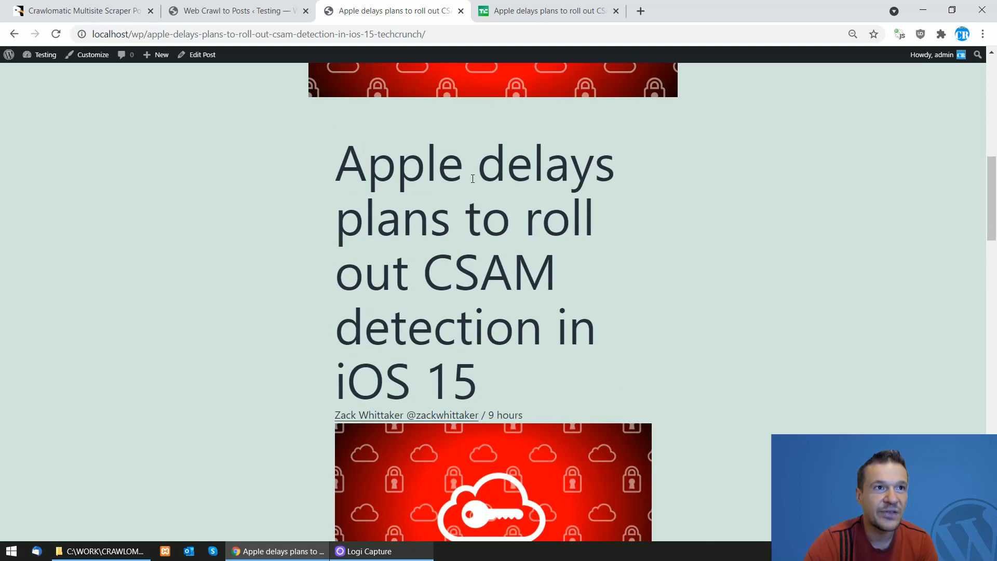
scroll(424, 300, down, 5)
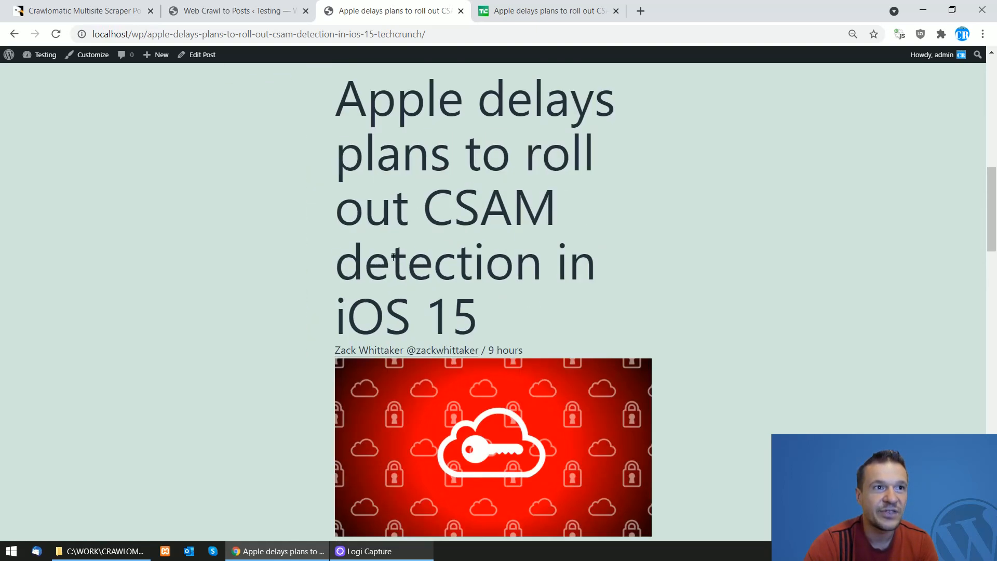
scroll(393, 257, down, 5)
scroll(376, 168, up, 5)
scroll(387, 227, down, 2)
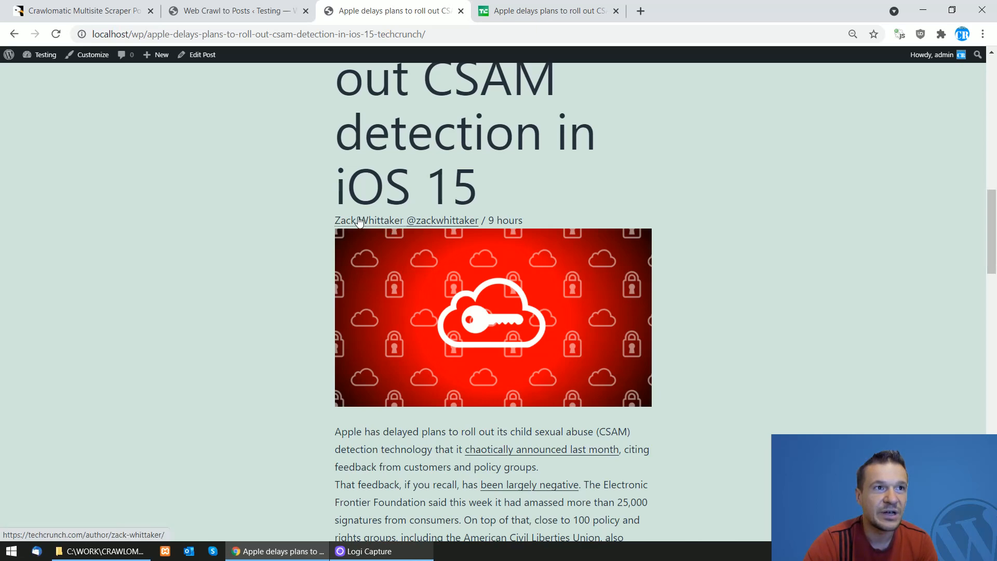
scroll(438, 223, down, 4)
scroll(405, 367, up, 3)
scroll(411, 353, up, 3)
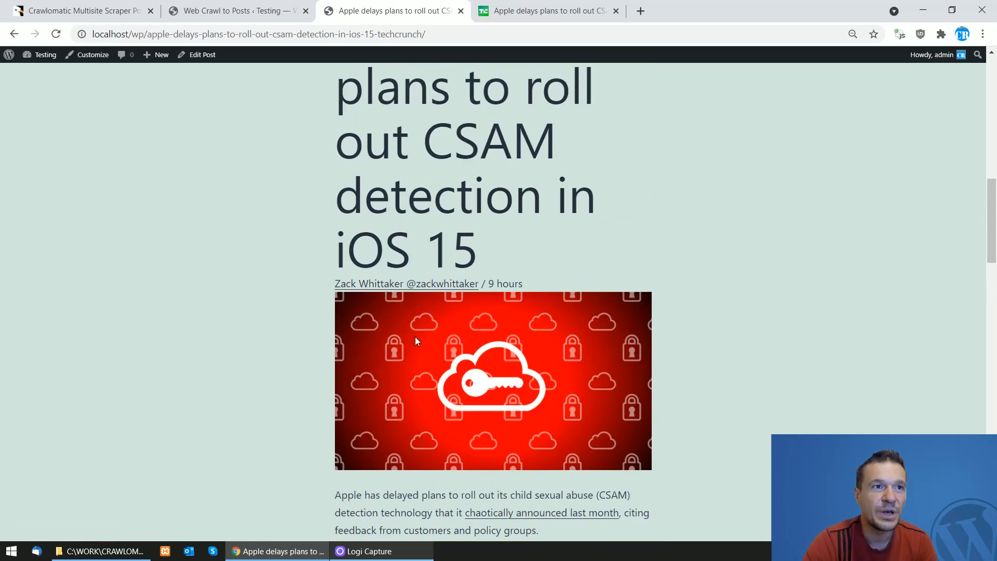
scroll(415, 336, down, 2)
- Inspect the HTML of the author byline link in the imported post
right_click(387, 220)
click(414, 320)
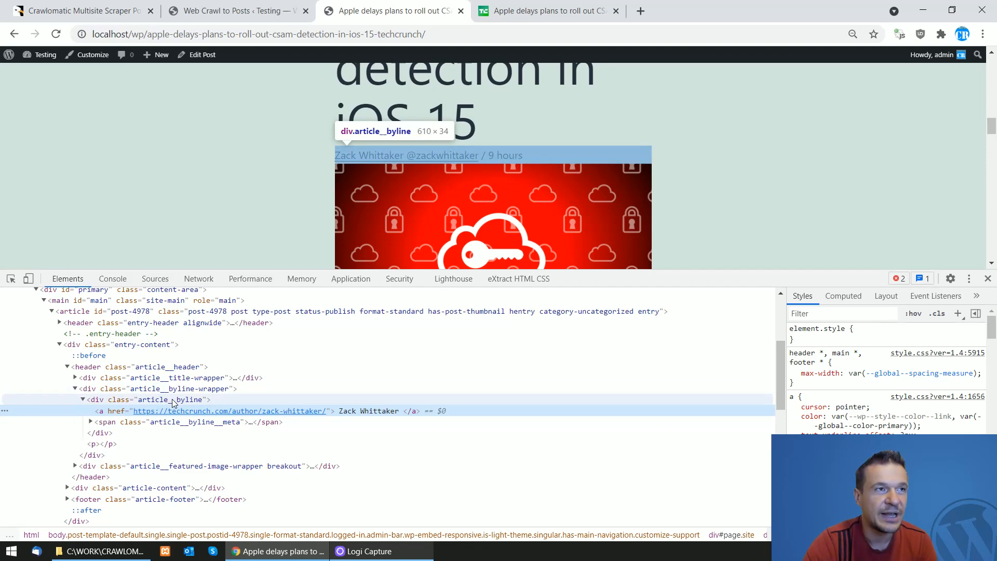
click(270, 10)
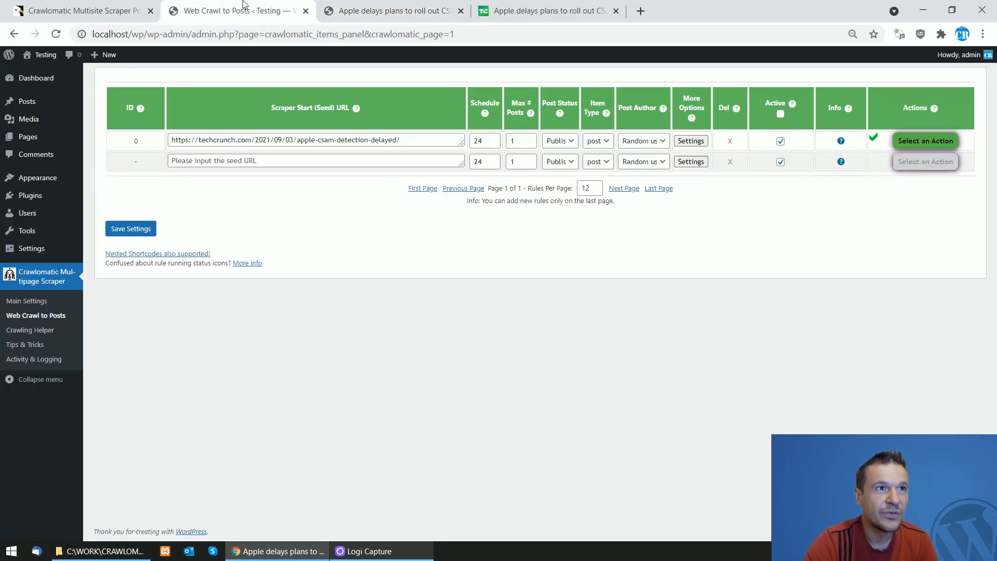
click(685, 141)
key(ctrl+f)
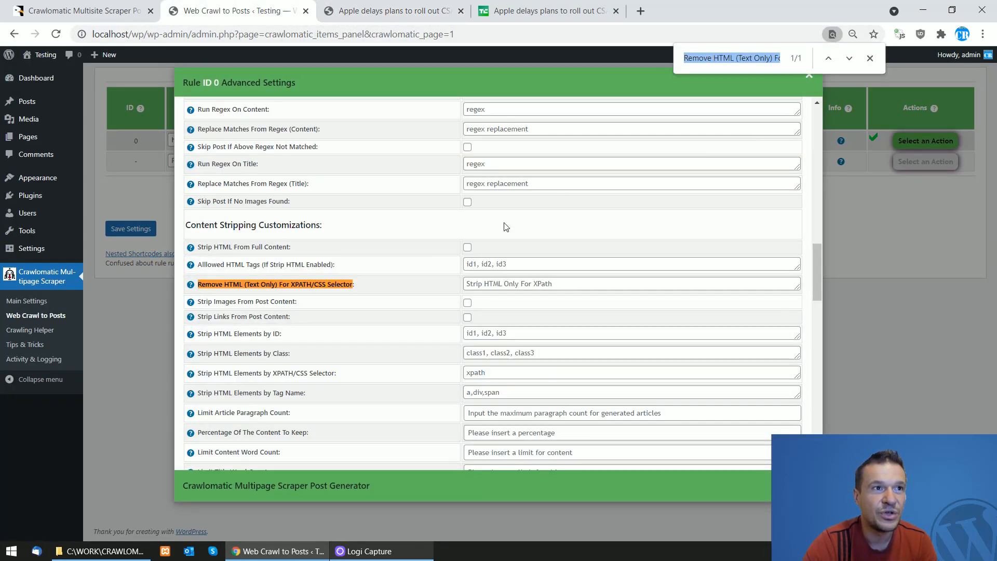
key(ctrl+Tab)
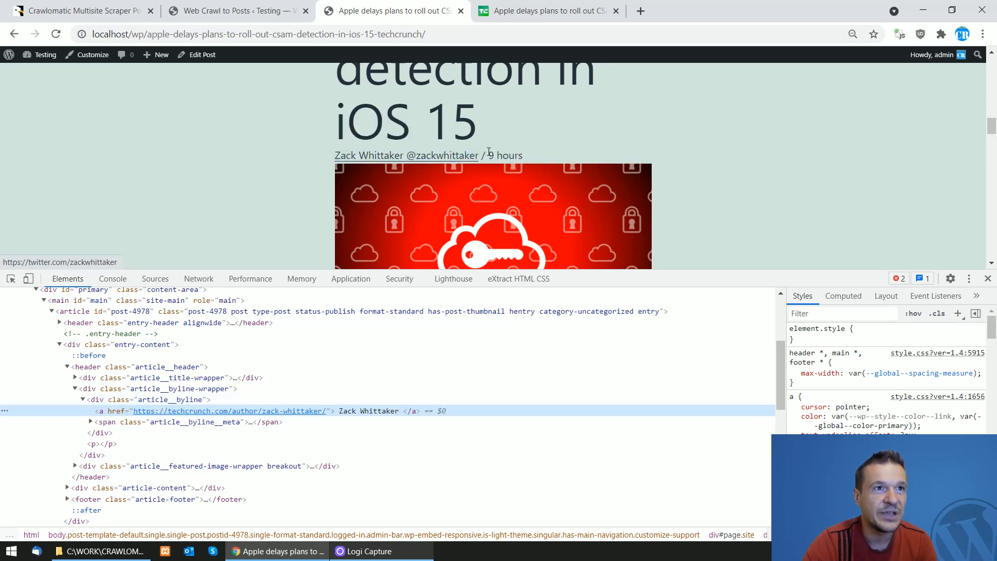
click(239, 11)
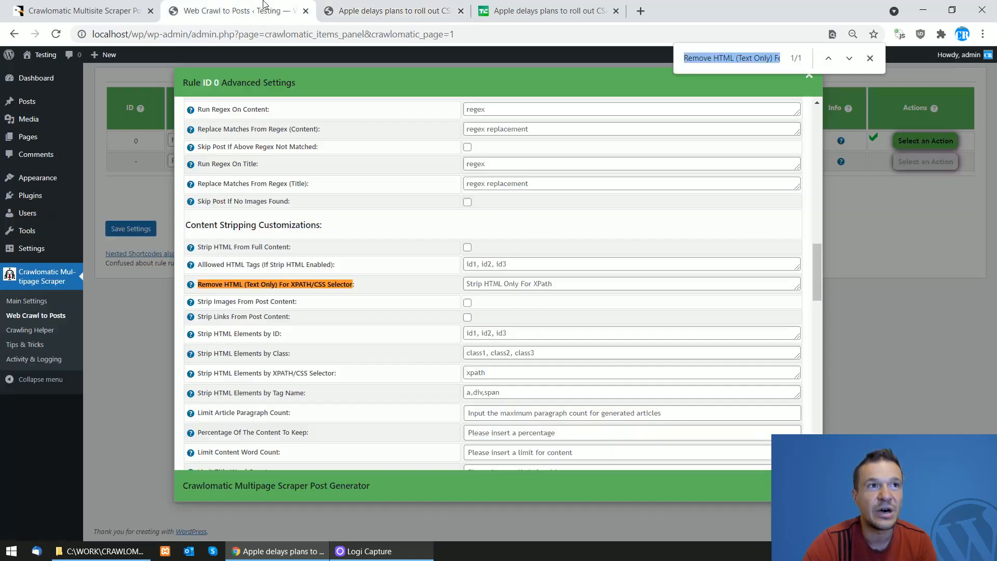
click(473, 284)
key(ctrl+v)
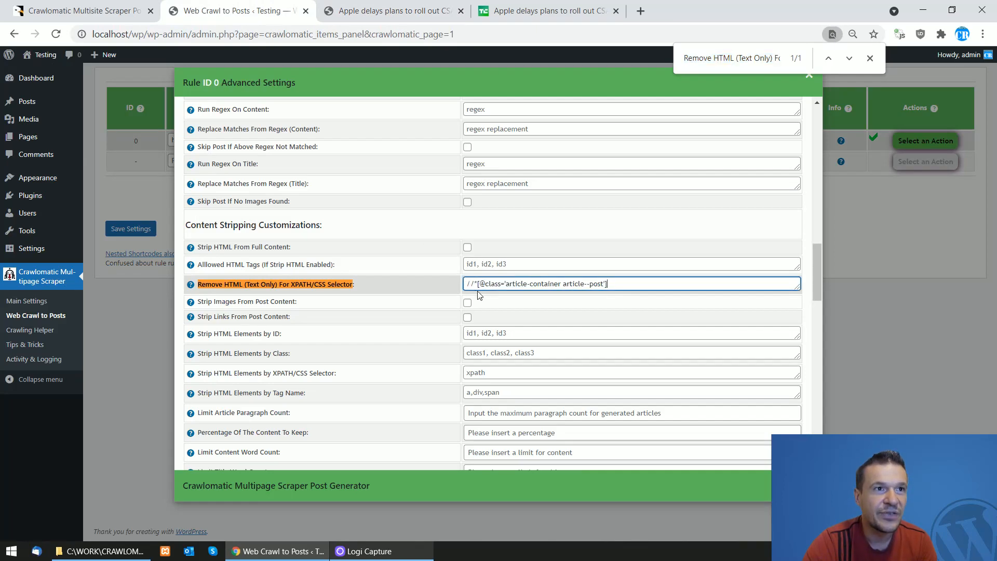
click(390, 11)
click(239, 11)
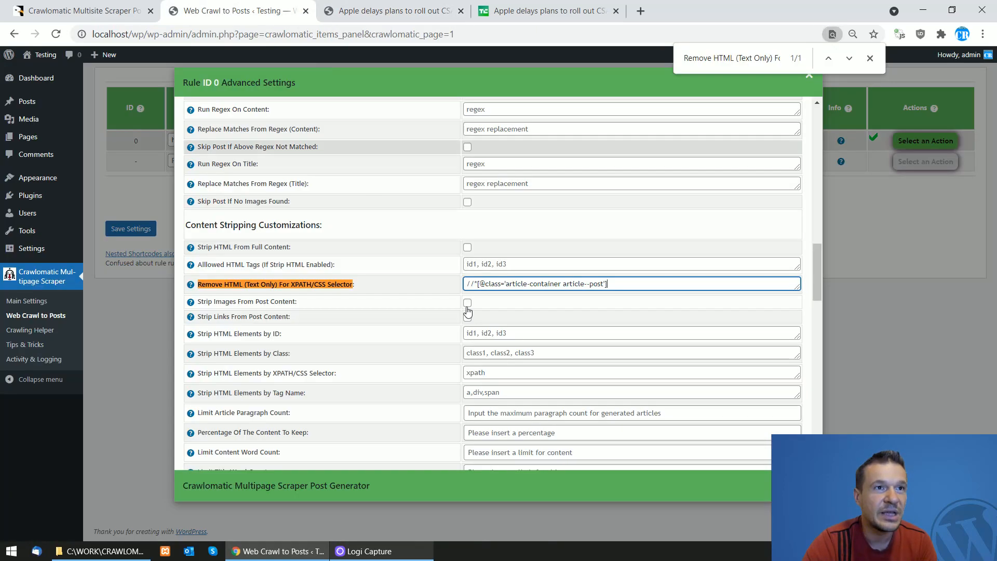
scroll(505, 375, down, 5)
scroll(503, 371, down, 2)
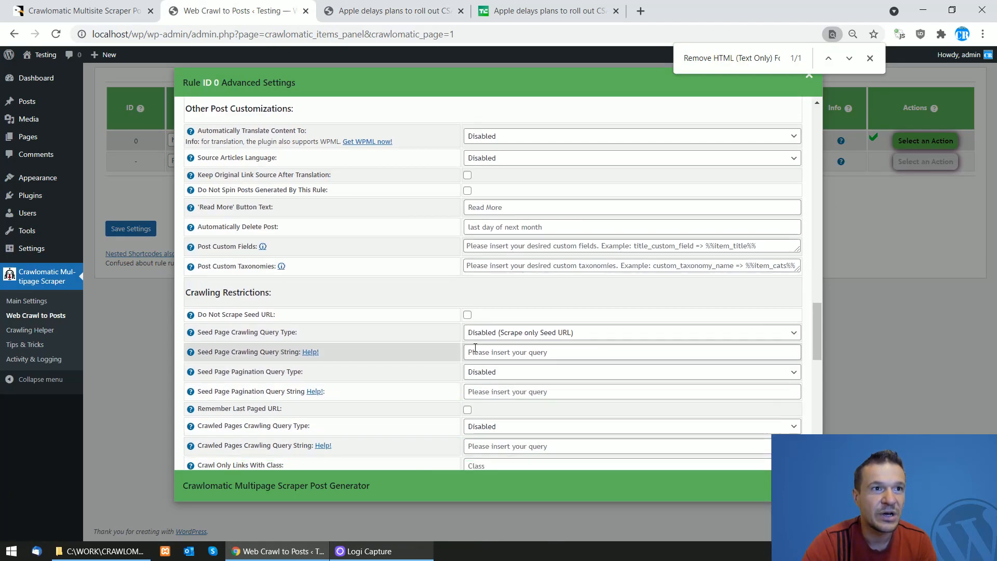
scroll(496, 353, up, 8)
- Copy the class name article__byline from the div around the post's author link and return to the rule's advanced settings
click(389, 11)
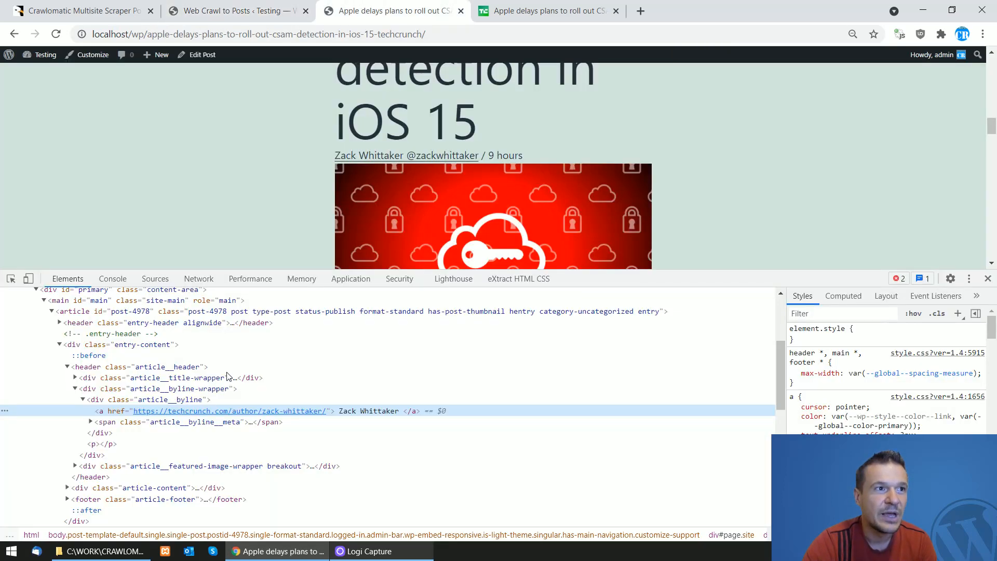
double_click(150, 400)
right_click(151, 401)
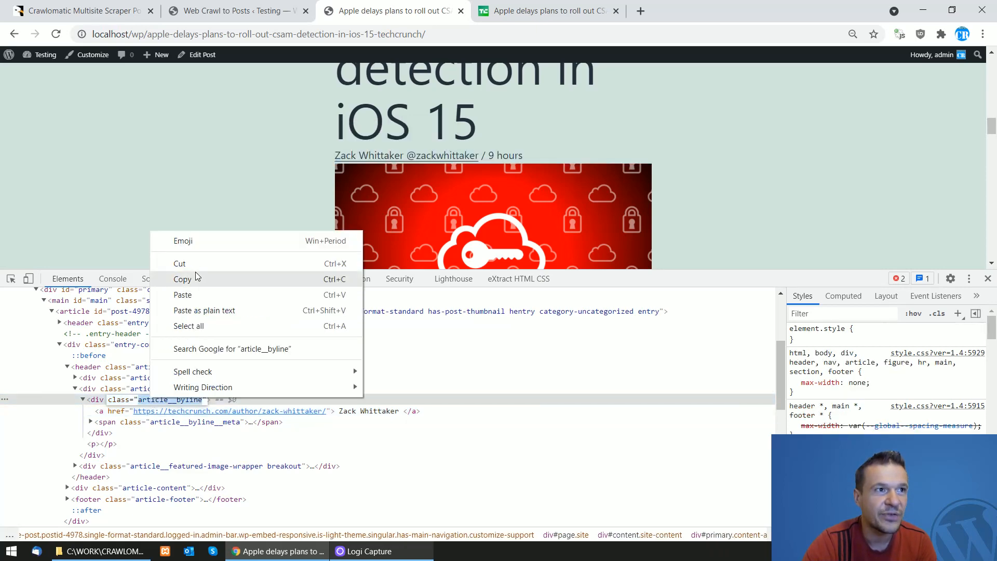
click(188, 289)
click(232, 10)
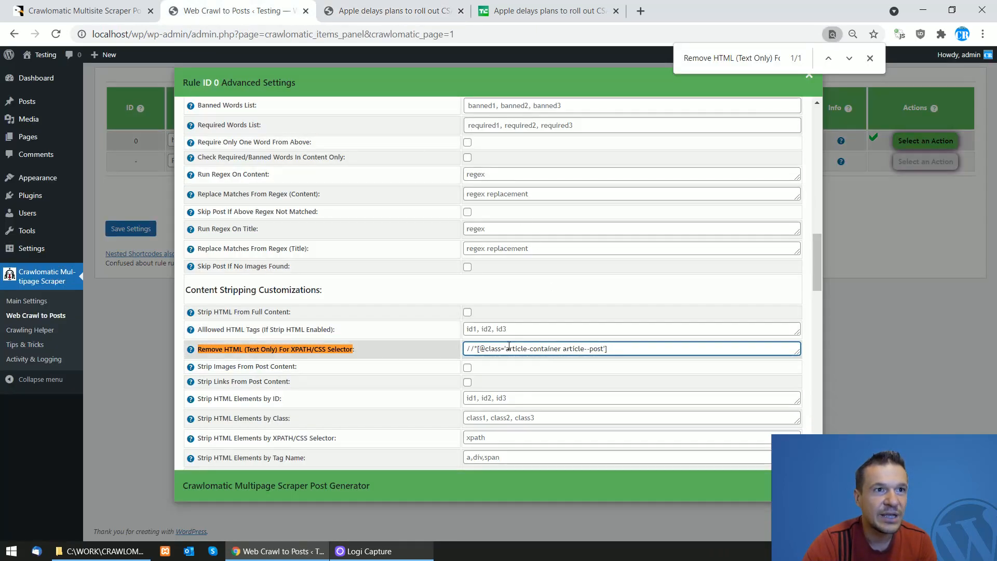
drag(505, 348, 604, 349)
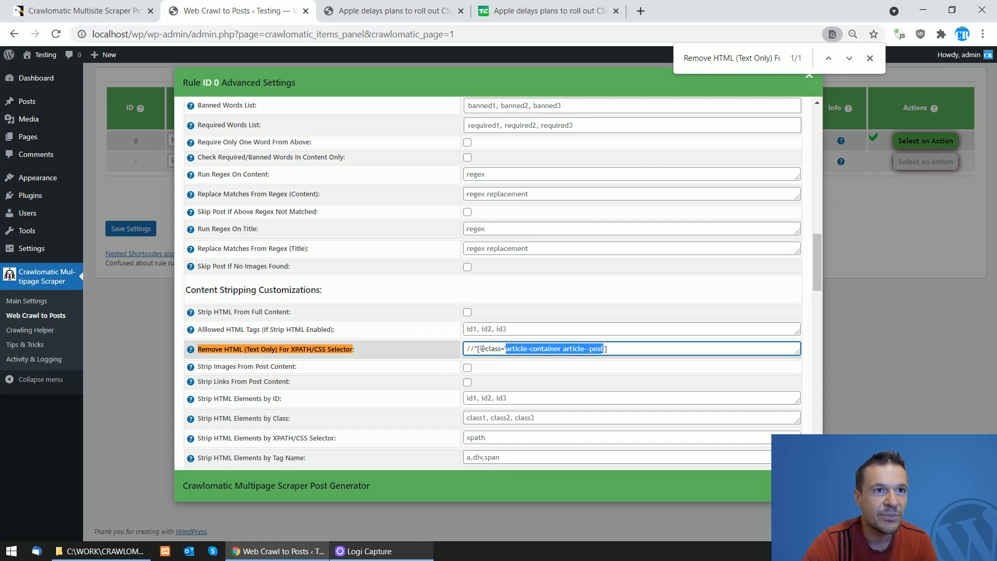
right_click(580, 349)
click(604, 227)
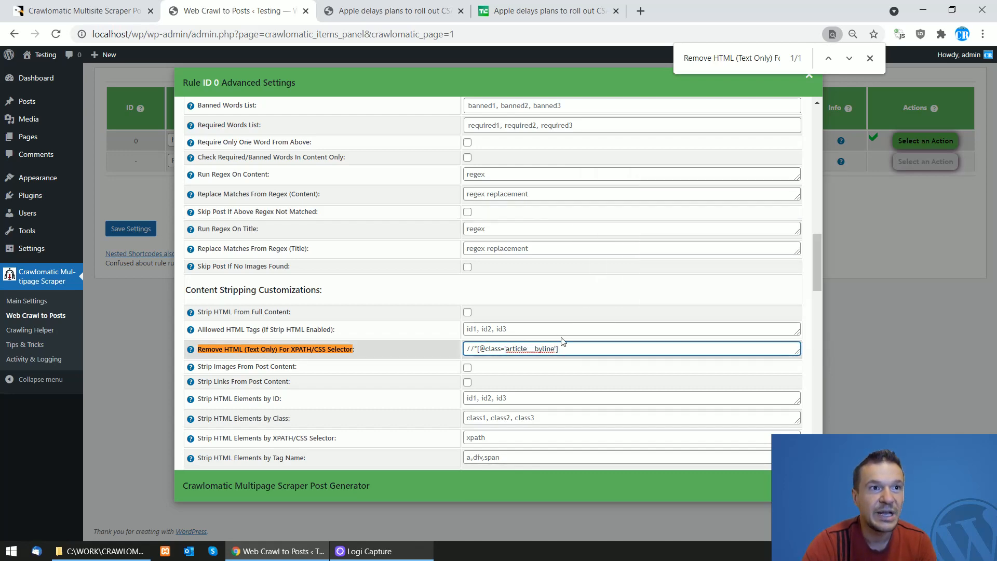
key(ctrl+a)
key(ctrl+Tab)
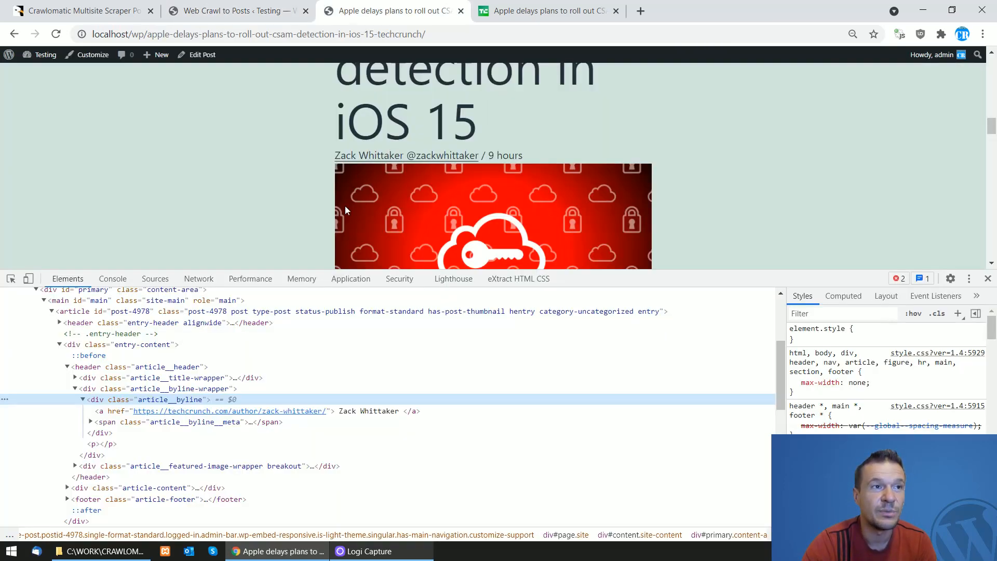
click(289, 5)
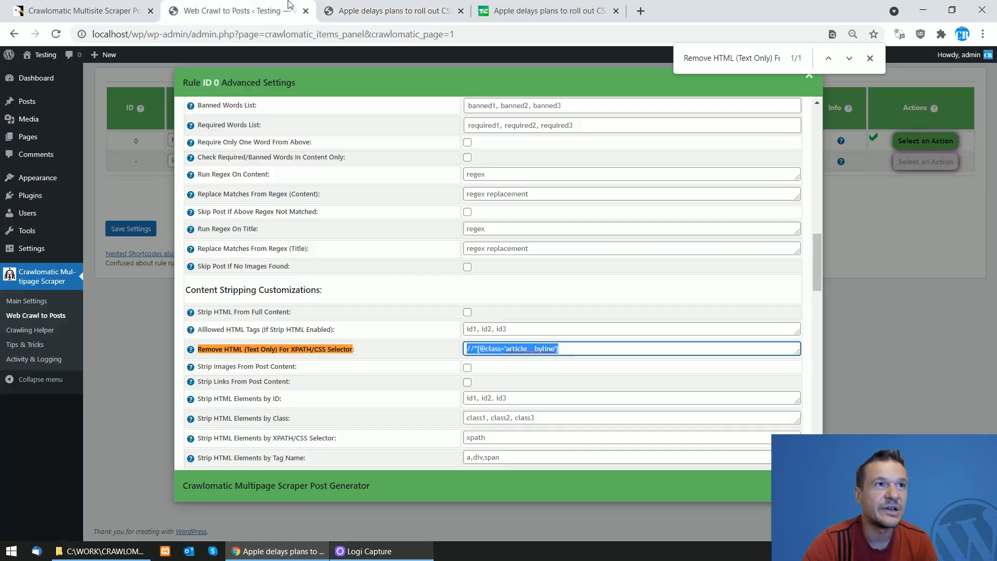
click(132, 229)
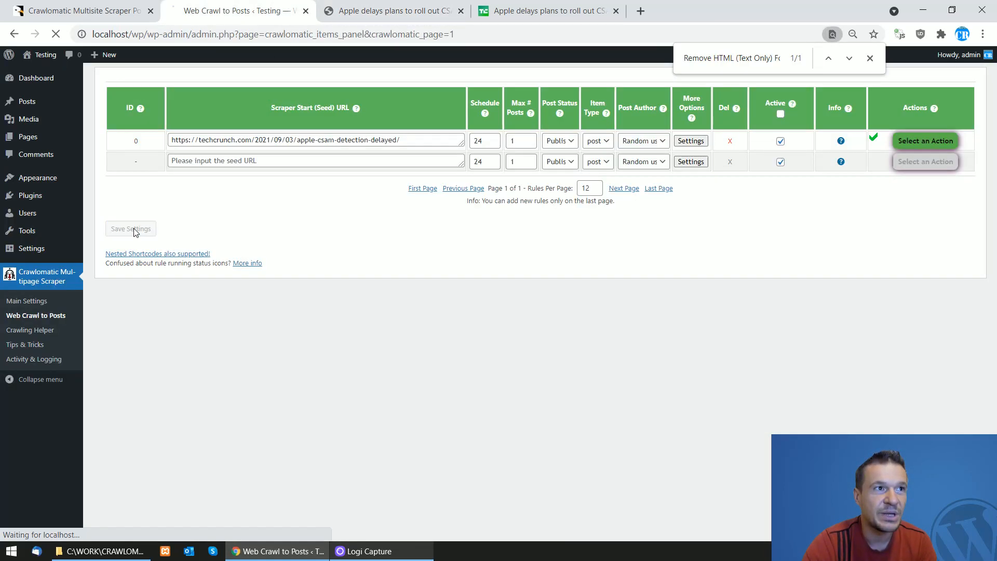
- Permanently delete all posts generated by rule ID 0 and run the rule again
click(925, 140)
click(917, 191)
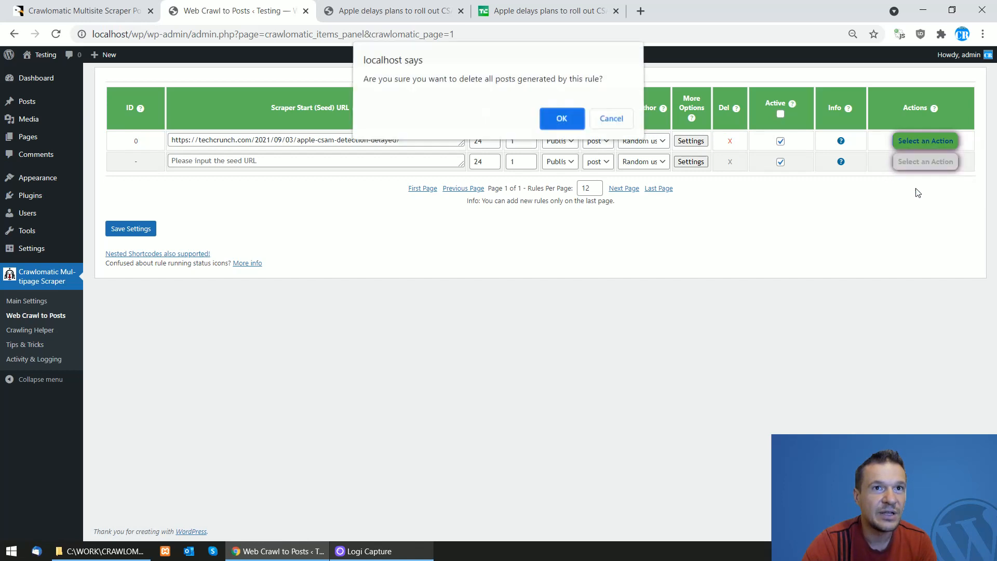
key(Return)
click(905, 143)
click(906, 163)
key(Return)
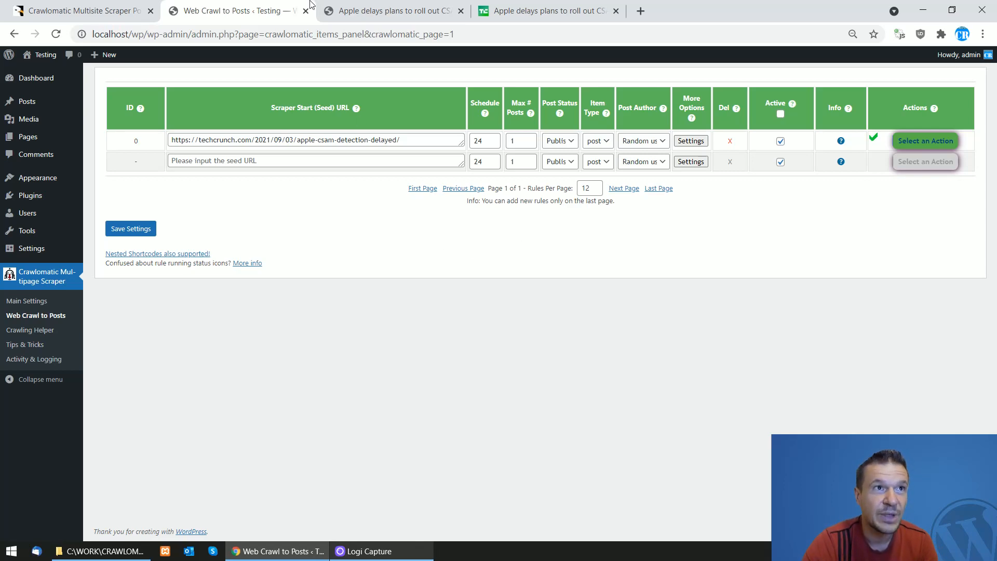
- Reload the imported post and inspect the HTML inside its article__byline-wrapper div, closing the inspector when done
click(343, 11)
click(56, 34)
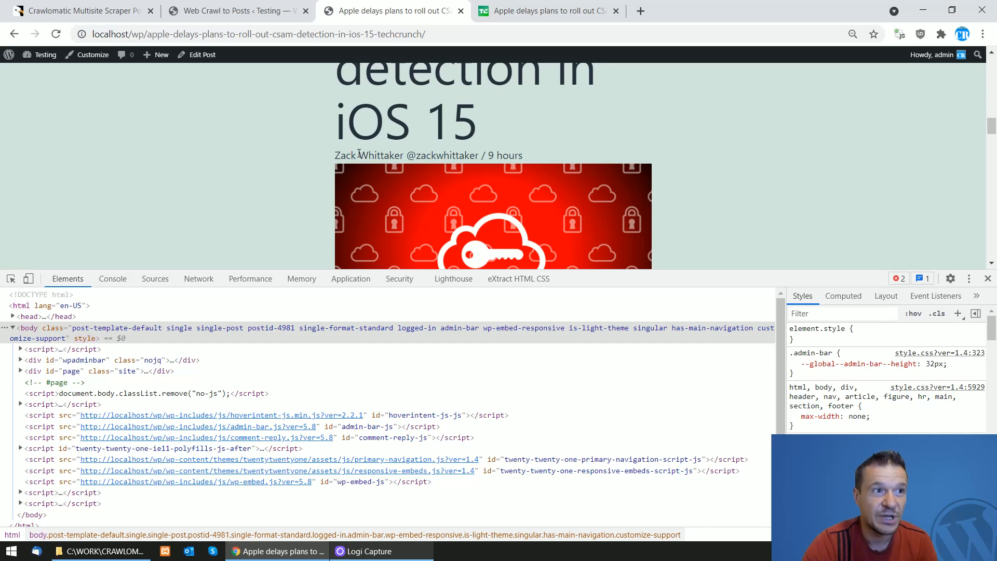
right_click(405, 154)
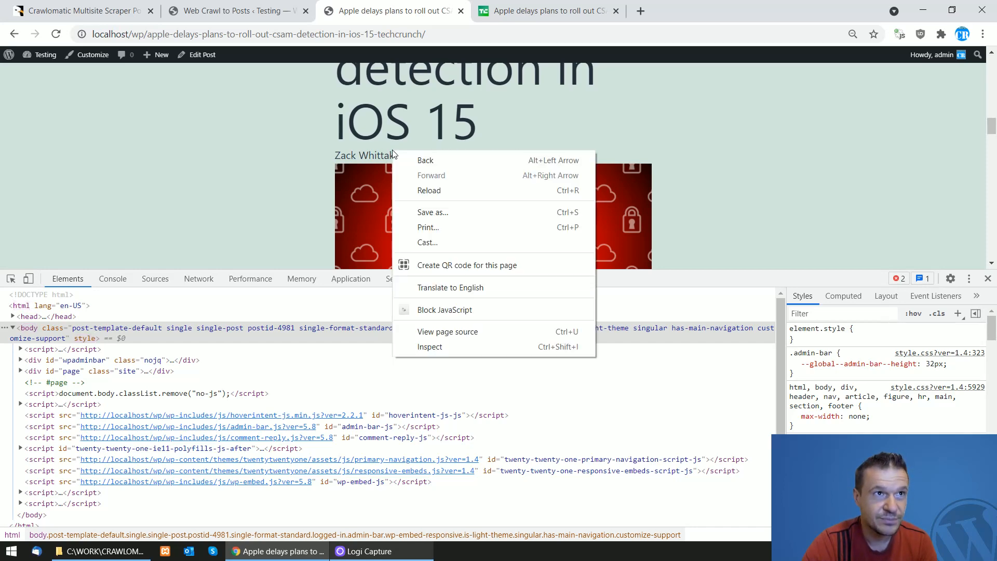
click(420, 345)
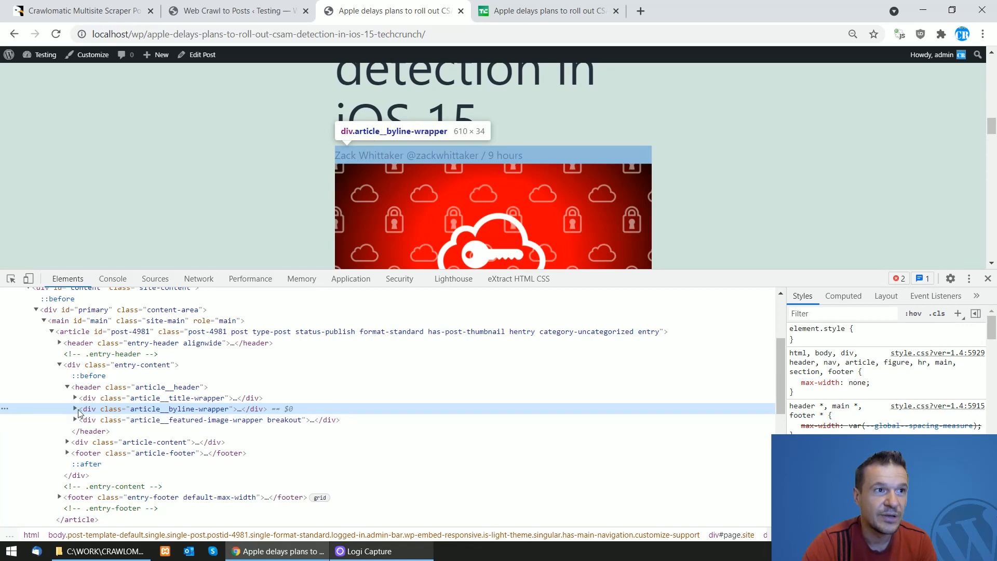
click(75, 409)
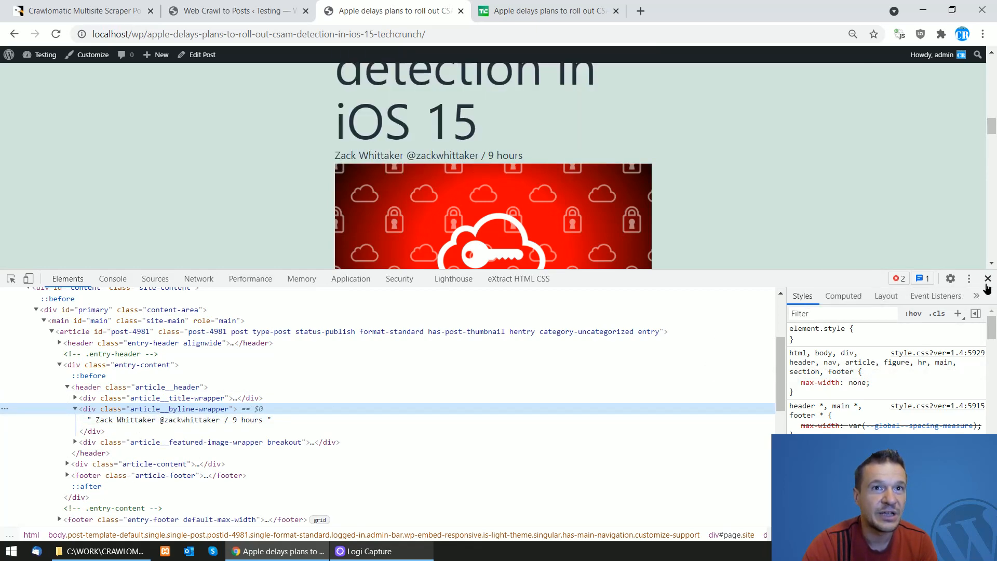
click(988, 279)
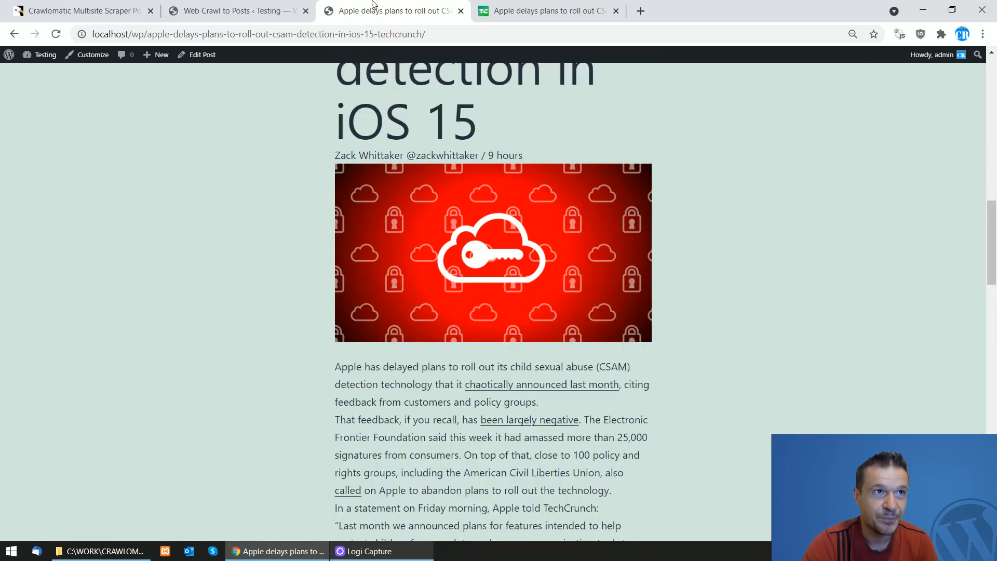
- Open rule ID 0's advanced settings and search them for "strip" to examine the Content Stripping Customizations options
click(260, 10)
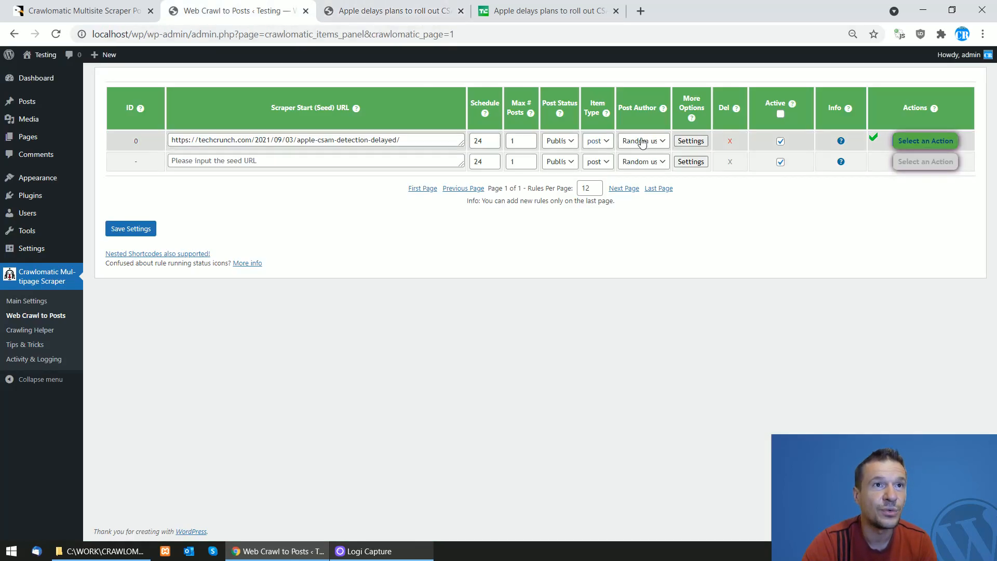
click(690, 141)
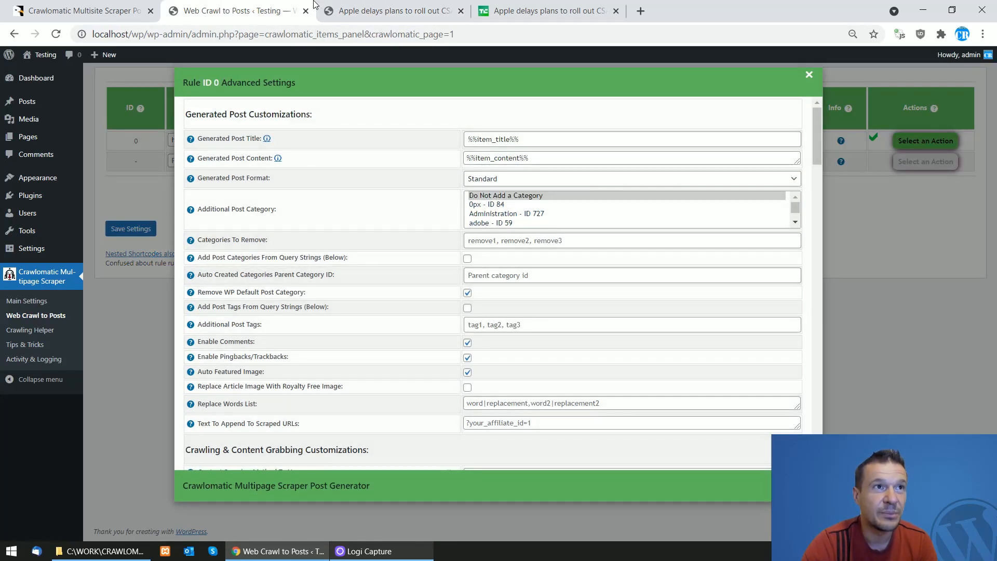
click(338, 9)
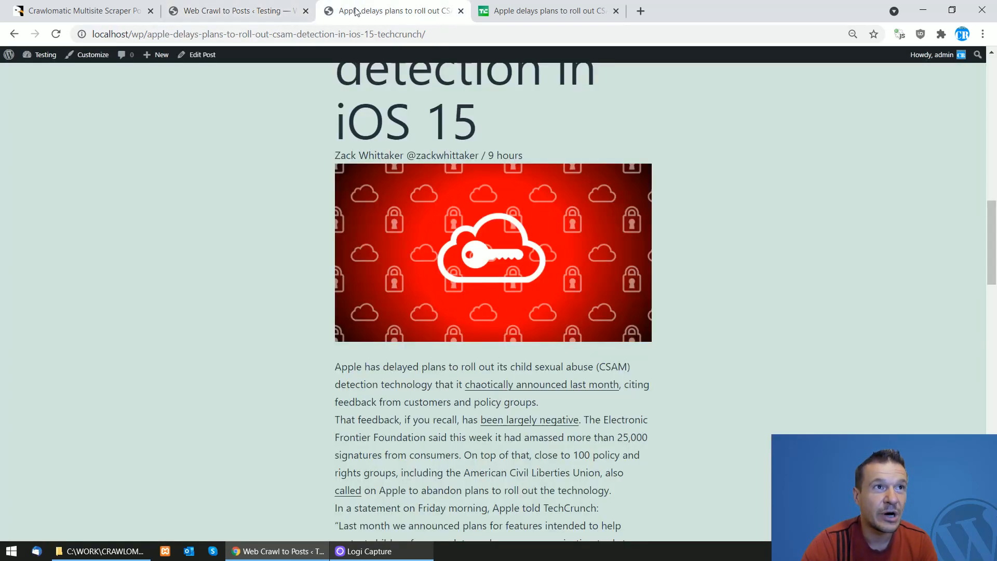
right_click(341, 157)
click(282, 8)
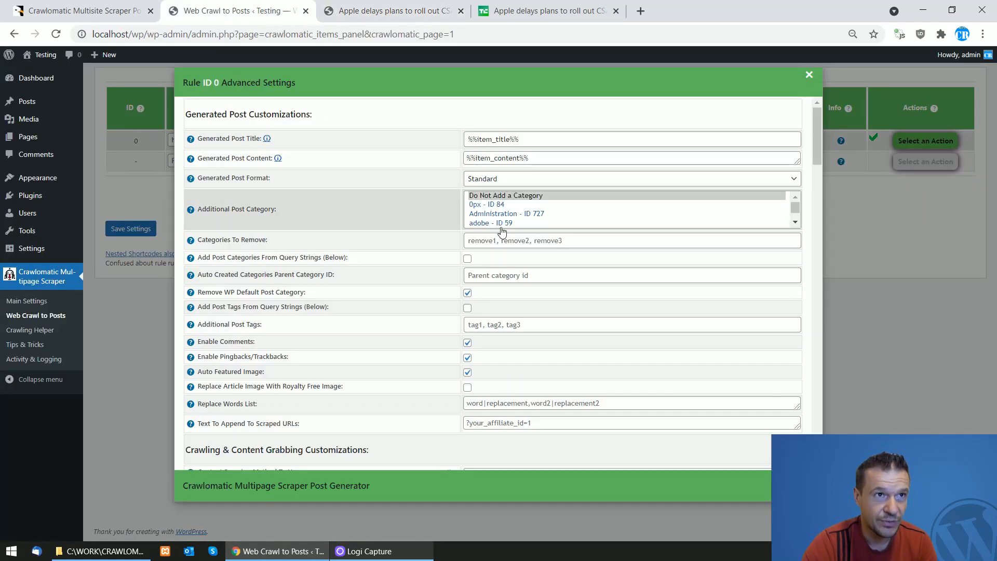
scroll(441, 307, down, 5)
scroll(408, 316, down, 2)
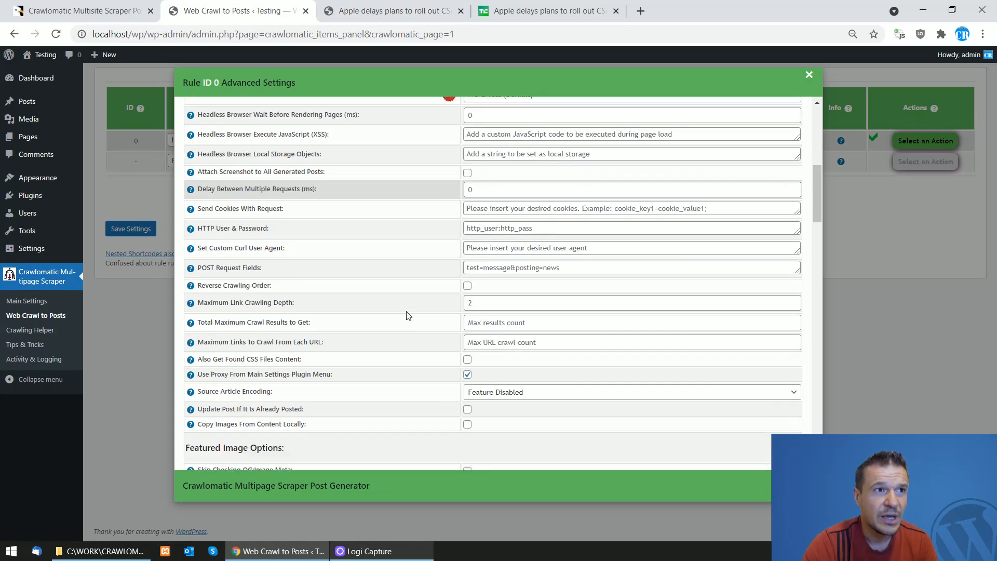
scroll(400, 310, down, 4)
key(ctrl+f)
text(str)
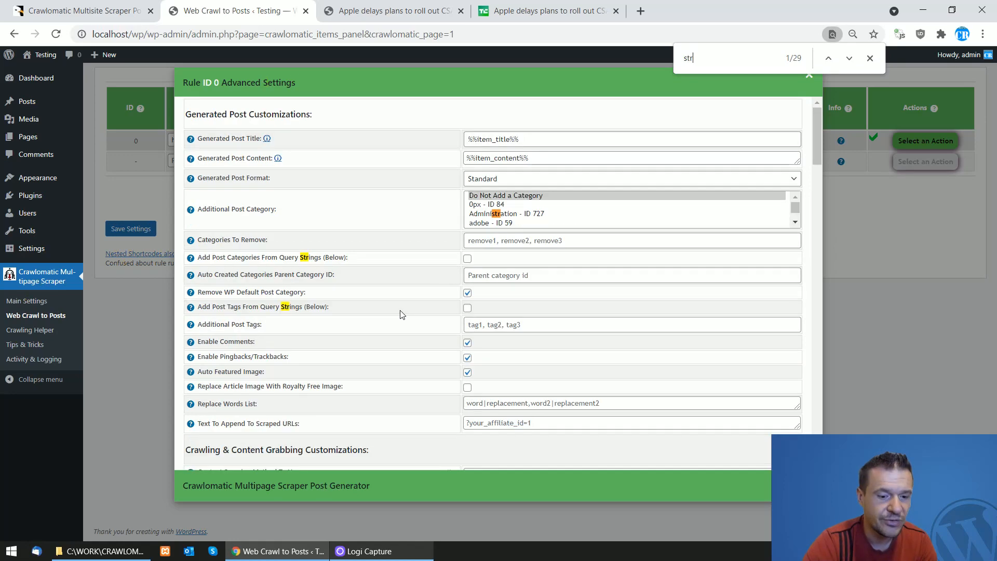
text(ui)
key(BackSpace)
key(BackSpace)
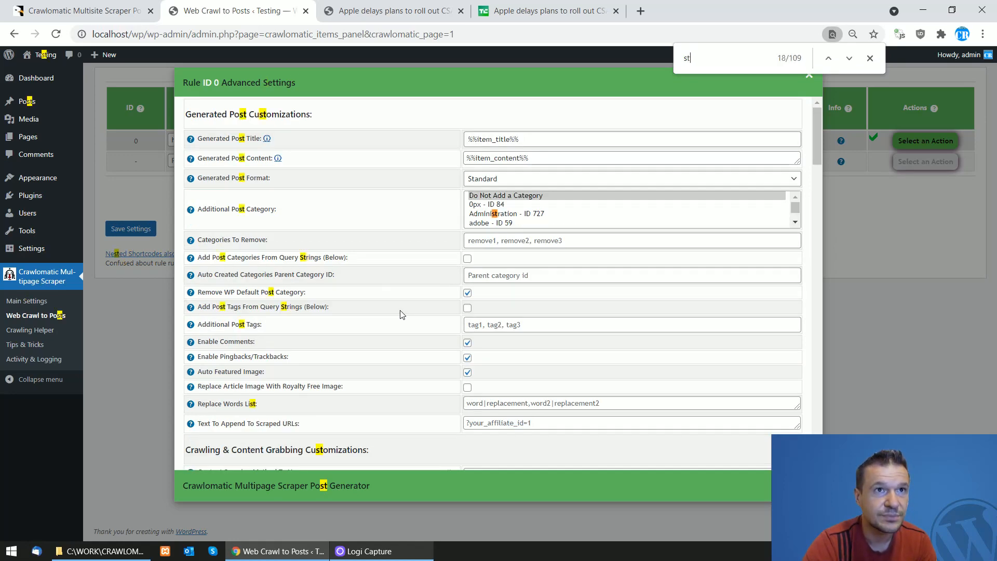
text(ip)
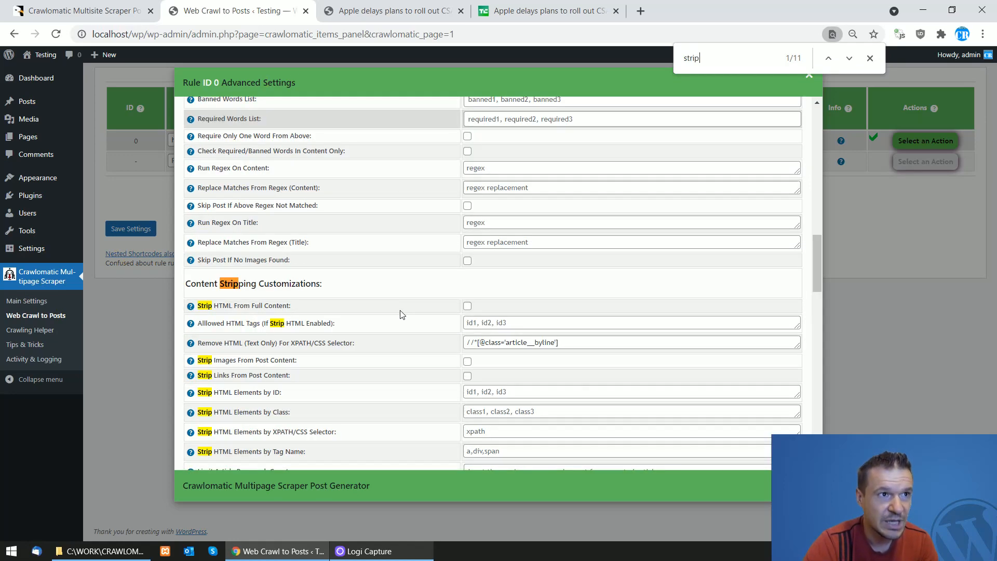
scroll(264, 415, down, 1)
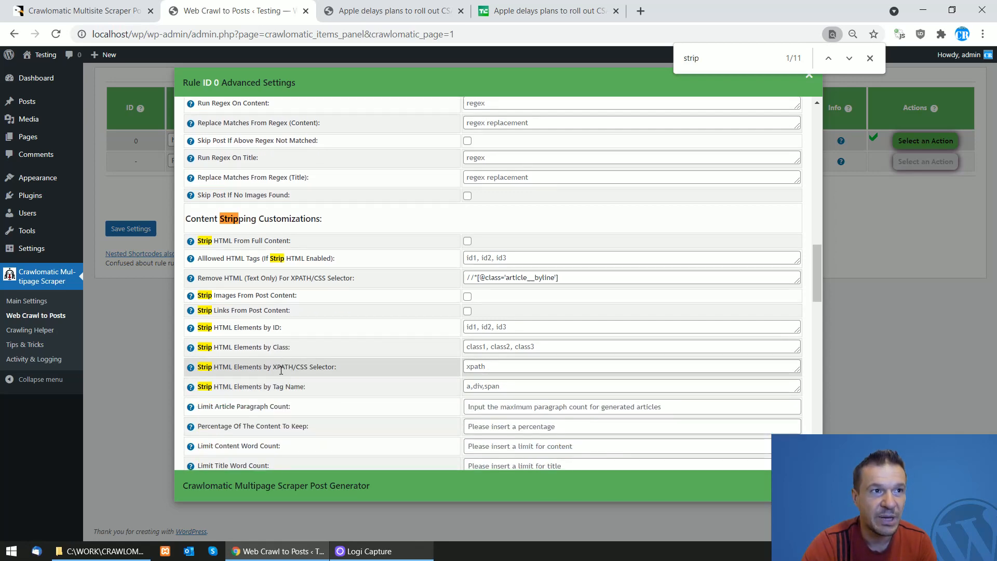
scroll(430, 345, up, 15)
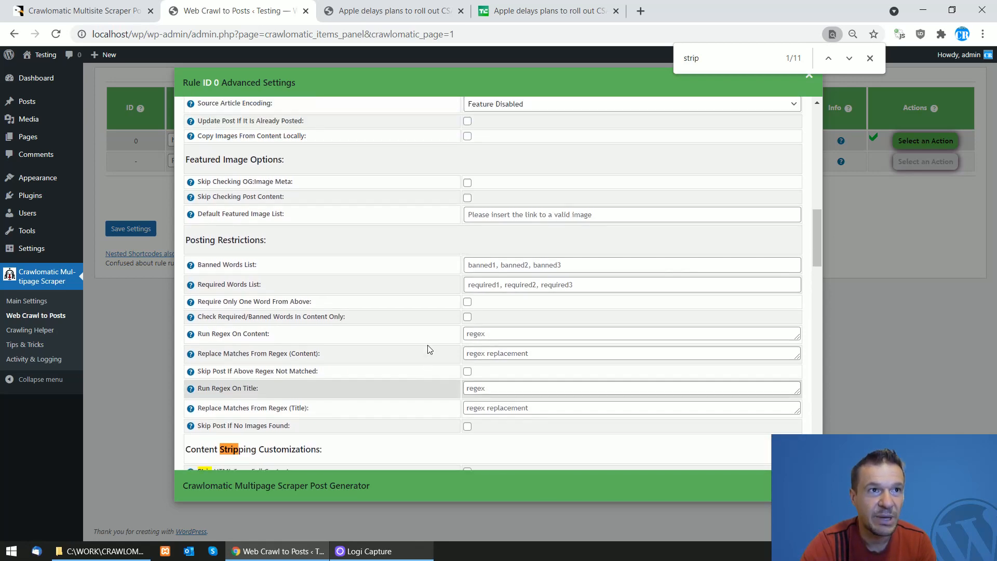
scroll(426, 348, up, 3)
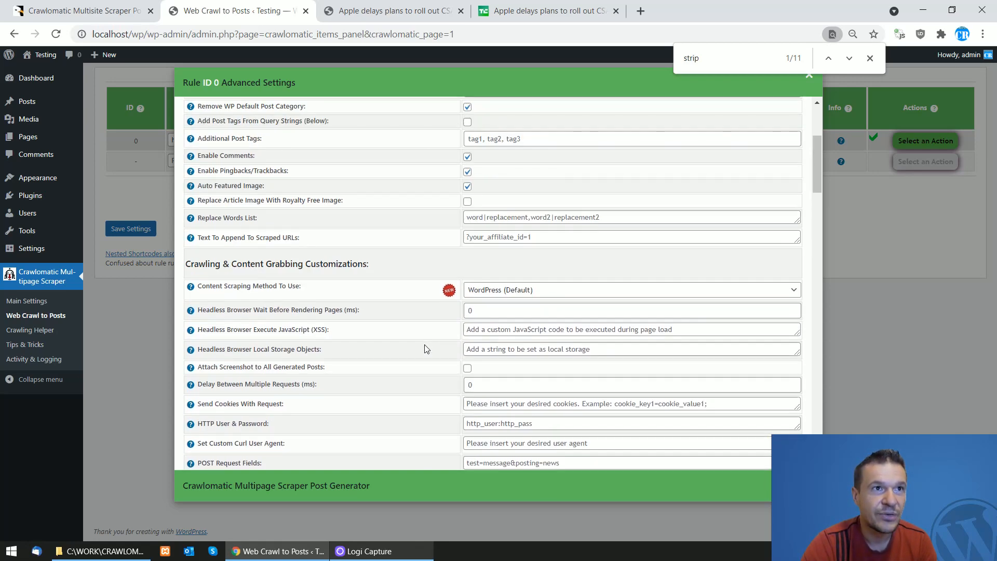
scroll(419, 344, down, 18)
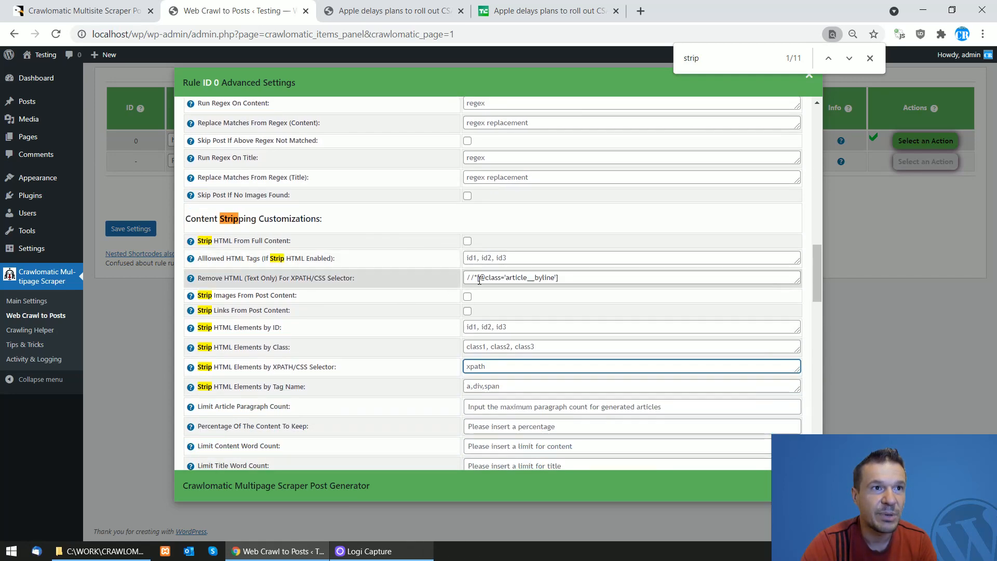
triple_click(519, 277)
key(ctrl+c)
key(BackSpace)
click(481, 371)
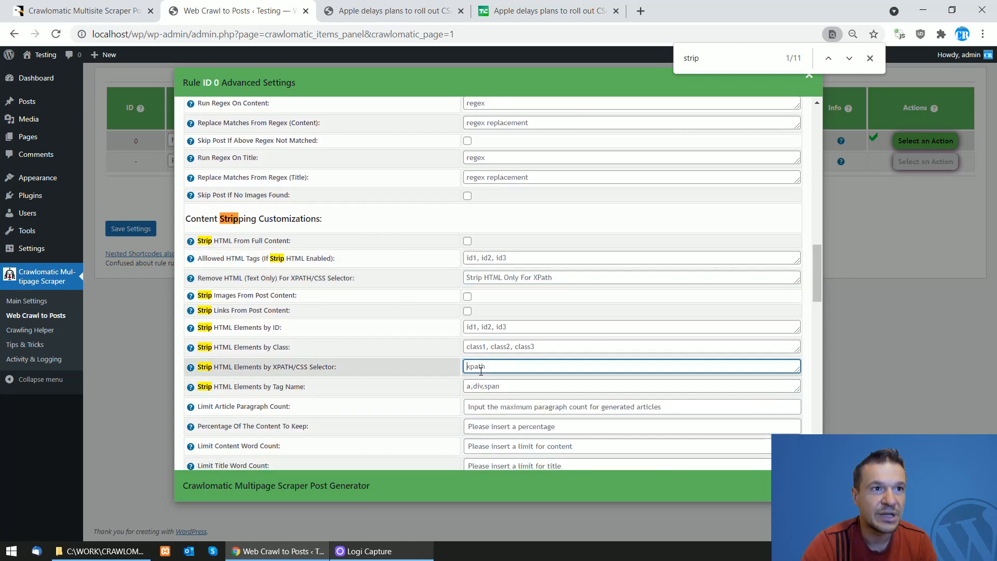
key(ctrl+v)
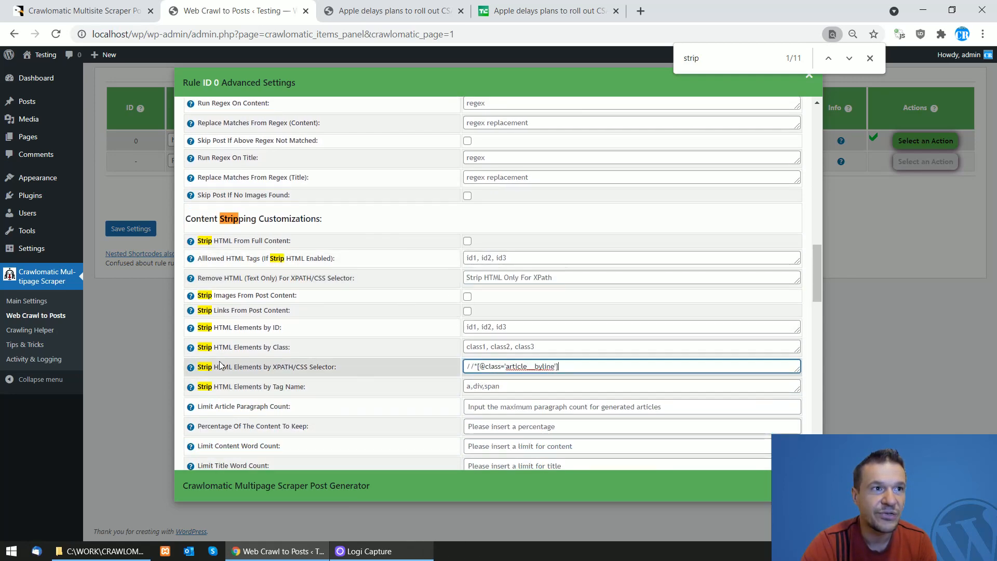
click(130, 272)
click(131, 228)
- Regenerate rule ID 0's post by permanently deleting its posts and rerunning the rule, and reload the imported post to check the byline
click(945, 140)
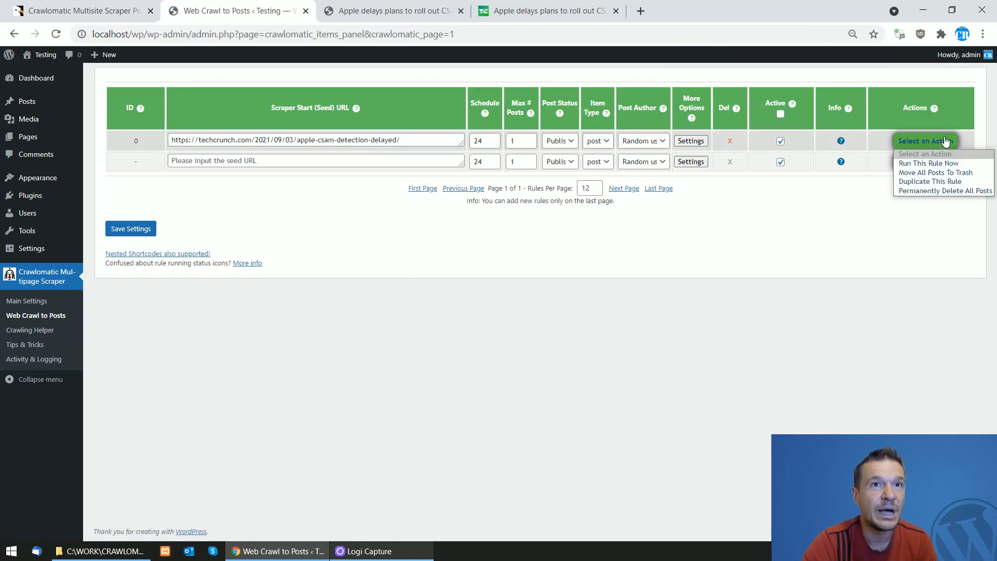
click(927, 190)
key(Return)
click(907, 145)
click(910, 164)
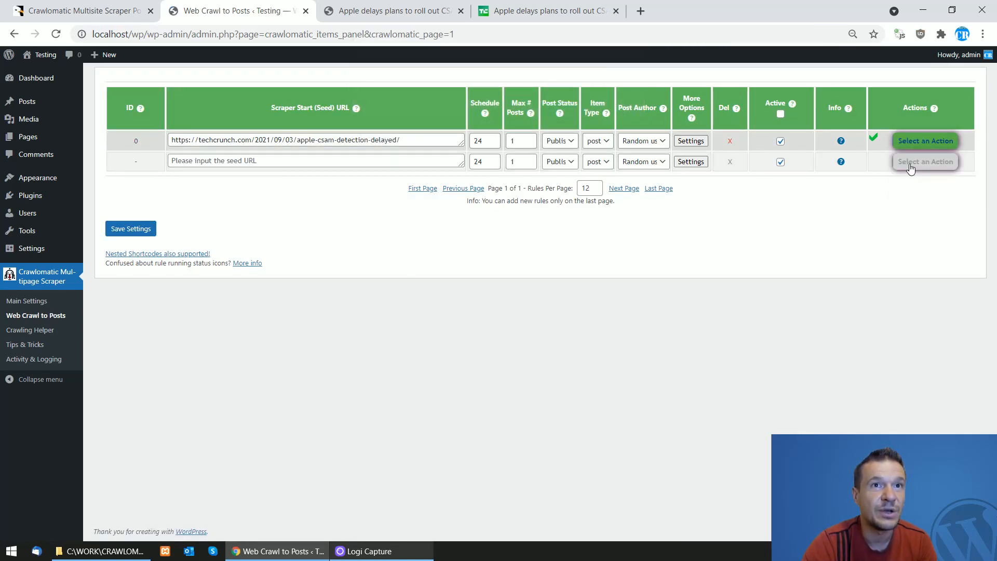
key(Return)
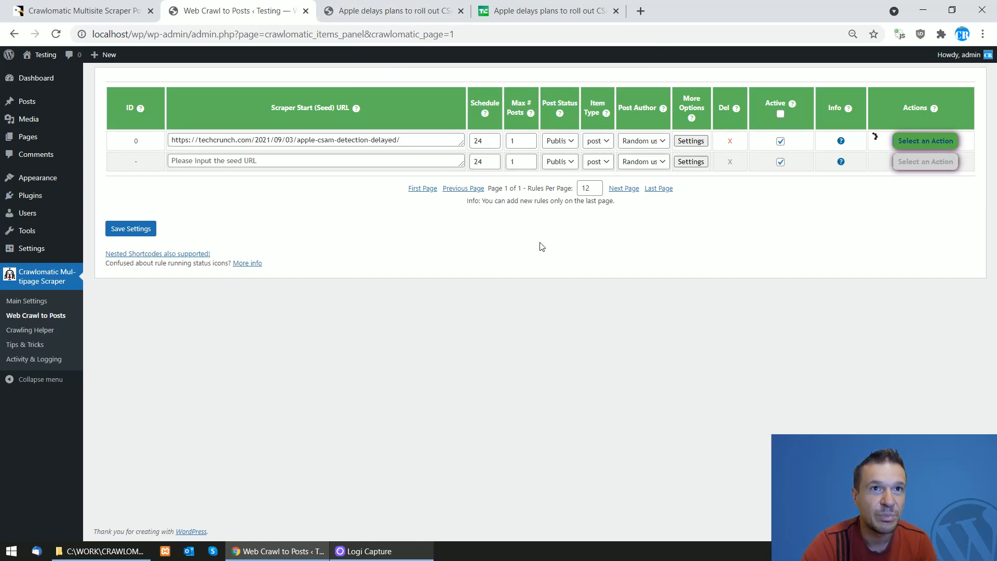
click(380, 10)
key(F5)
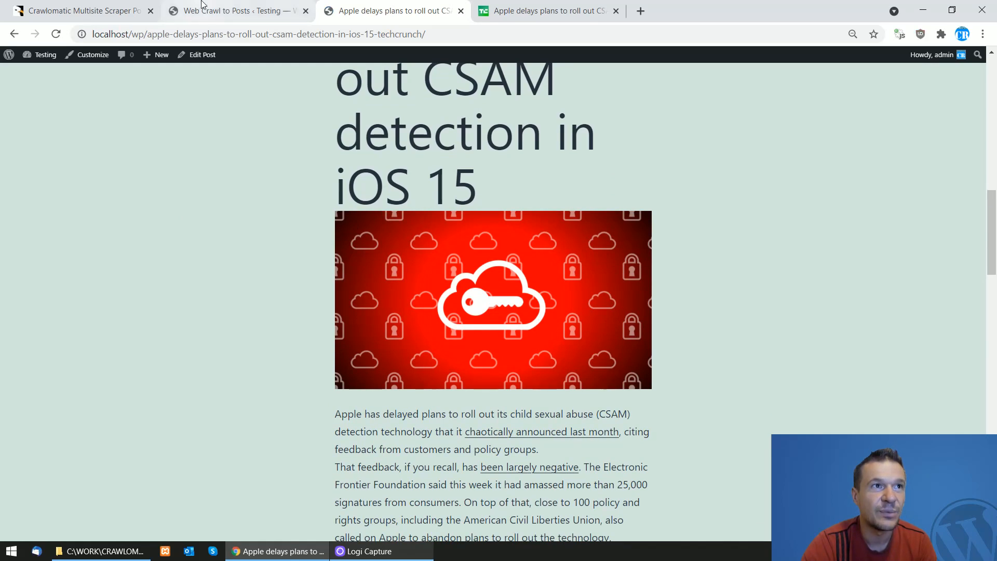
click(234, 10)
click(690, 140)
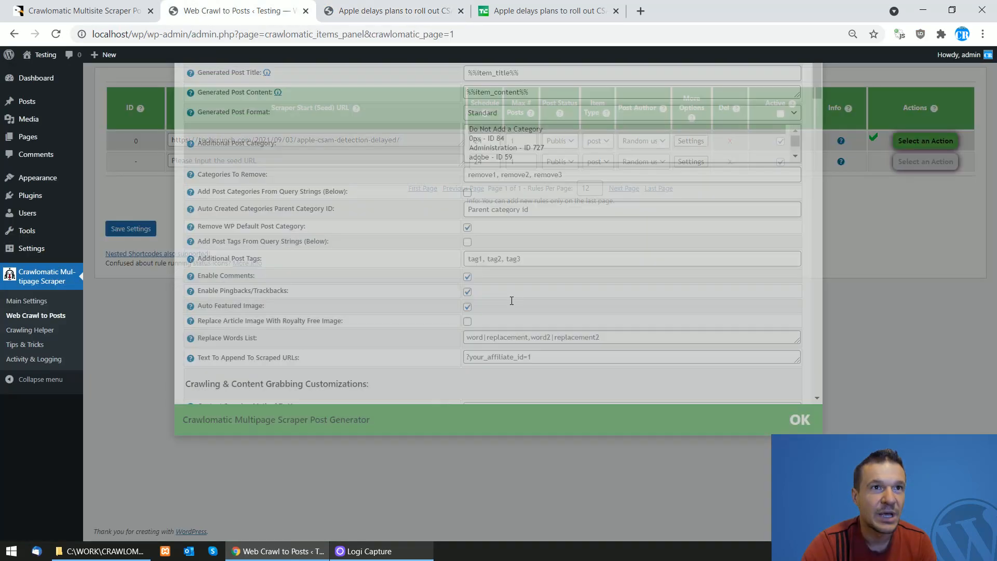
scroll(425, 350, down, 2)
scroll(425, 349, down, 20)
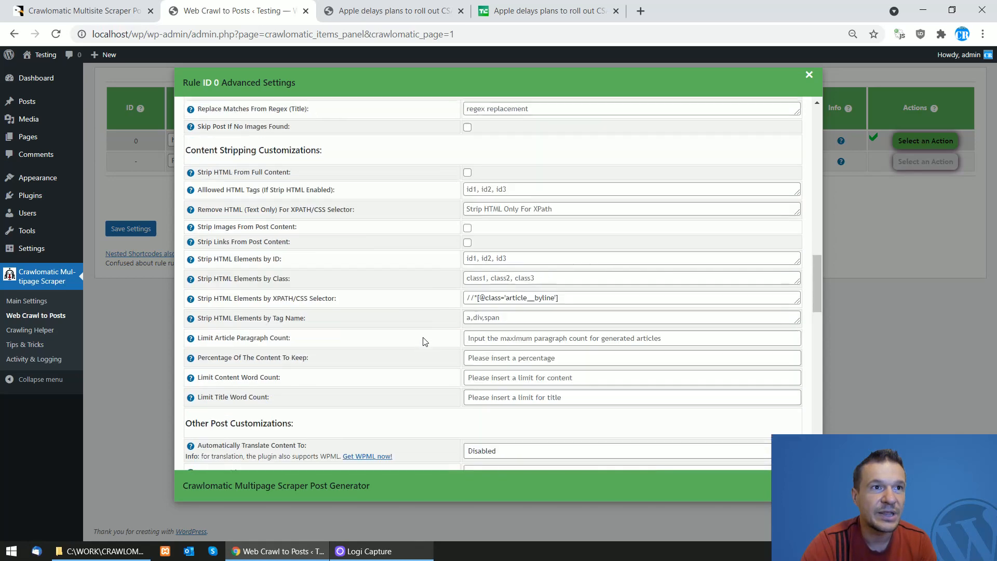
click(506, 357)
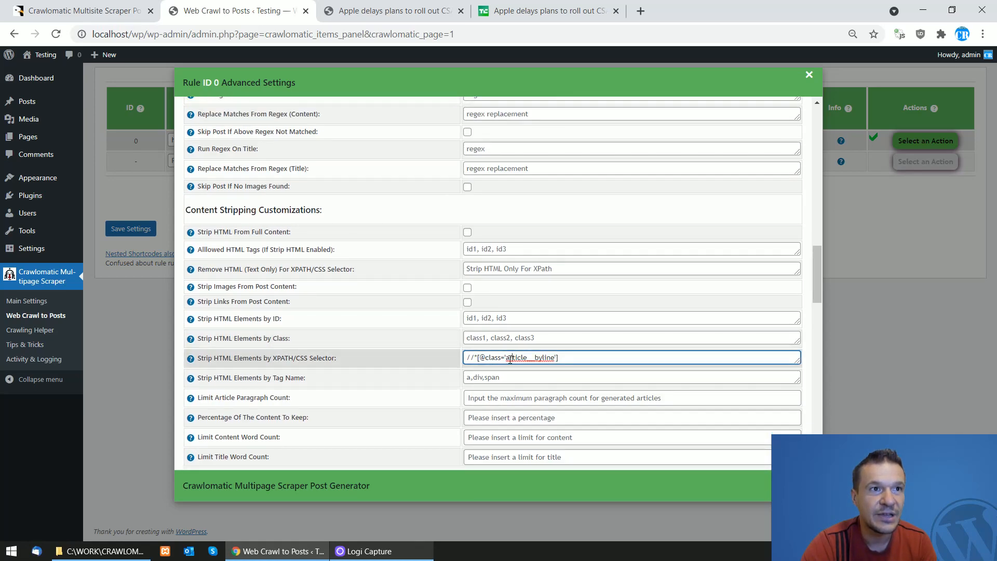
key(ctrl+a)
key(ctrl+c)
key(BackSpace)
click(491, 269)
key(ctrl+v)
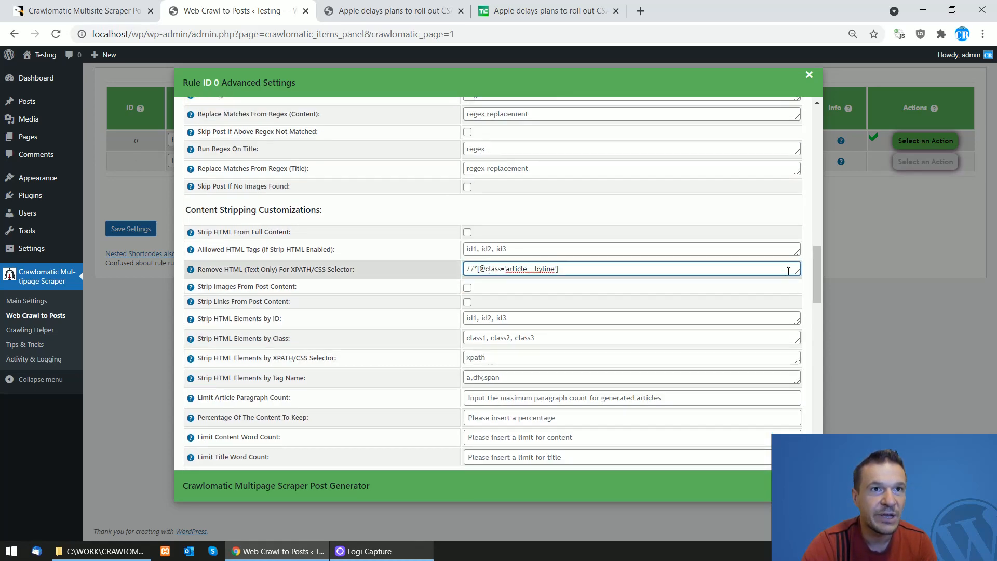
drag(796, 285, 797, 364)
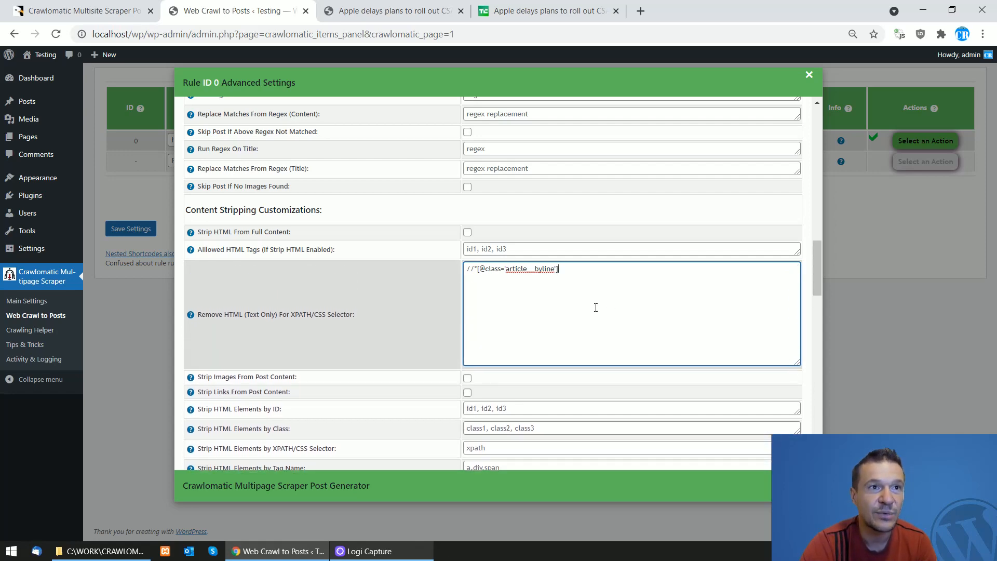
- Inspect the "chaotically announced last month" link in the imported post and select the id value of its enclosing paragraph, speakable-summary
click(390, 11)
scroll(415, 353, down, 4)
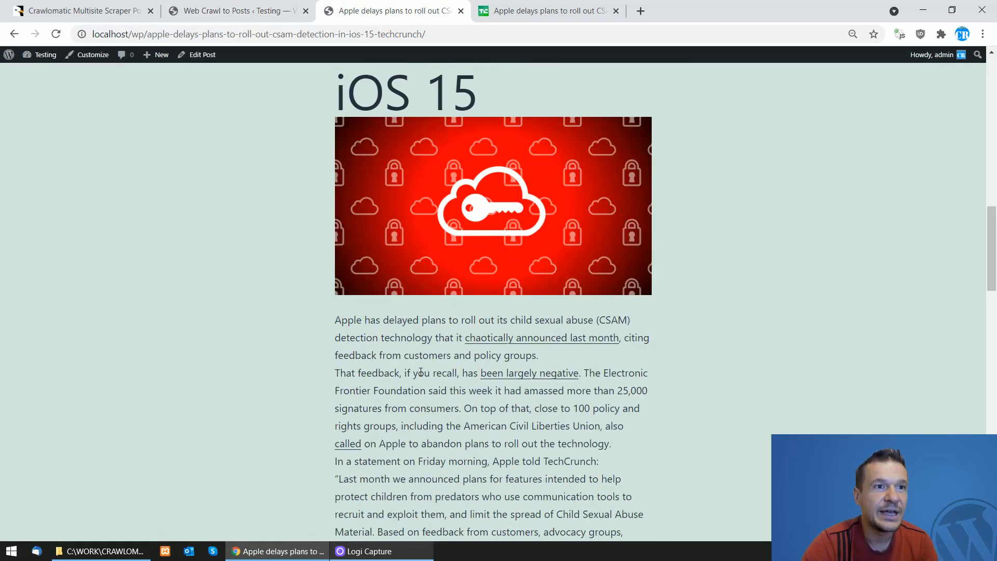
scroll(415, 352, up, 1)
right_click(504, 301)
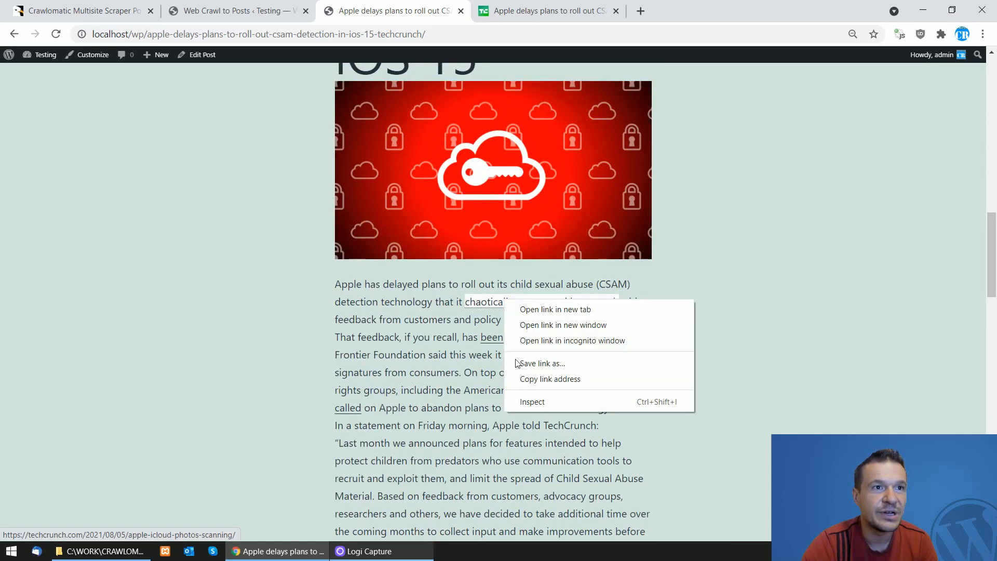
click(532, 402)
key(ctrl+shift+Tab)
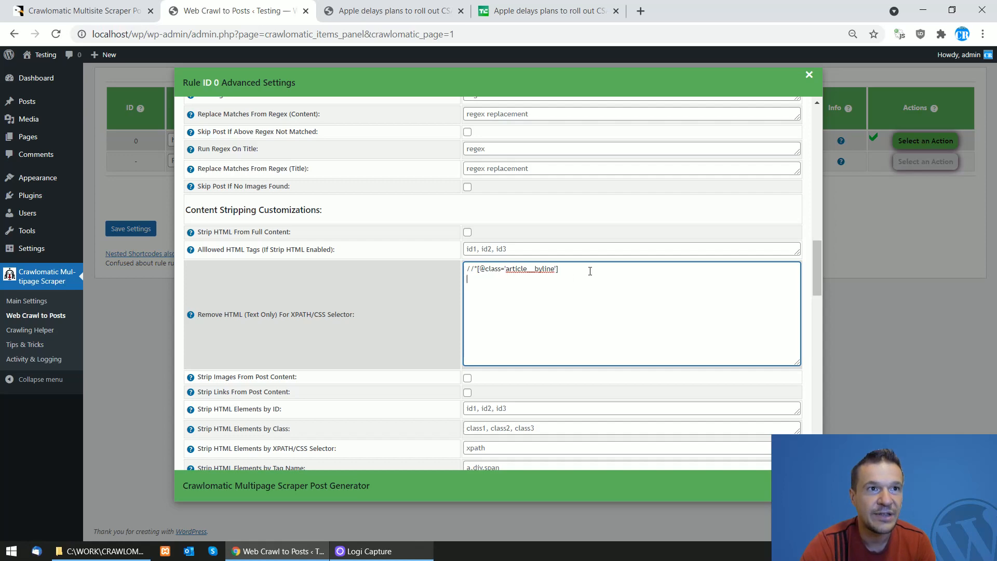
click(389, 11)
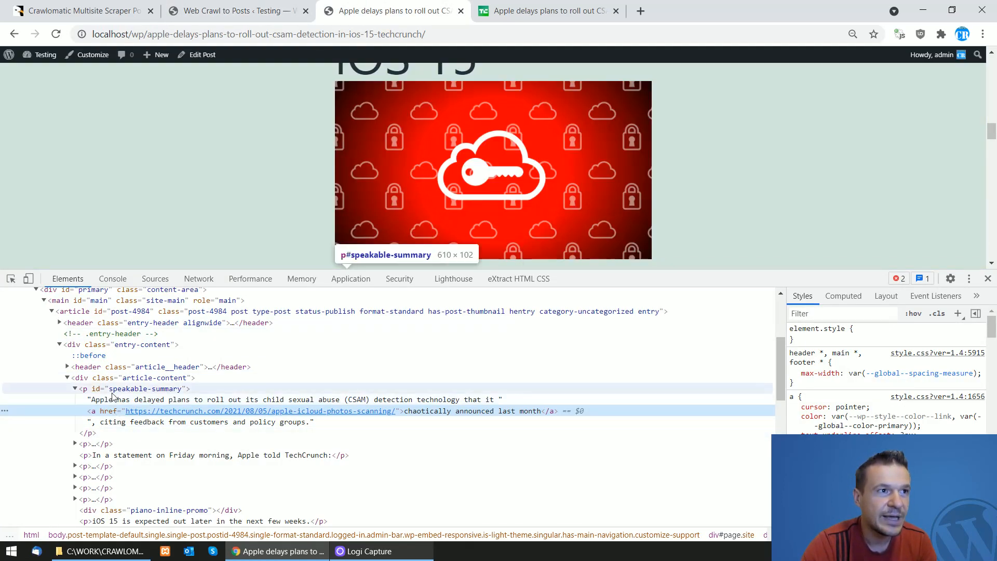
scroll(180, 171, down, 3)
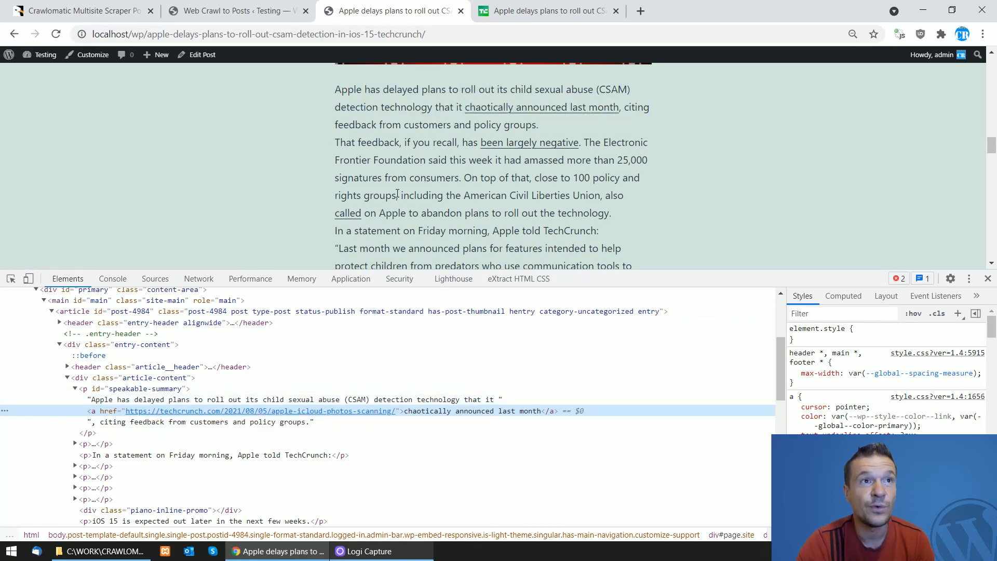
scroll(422, 193, down, 2)
scroll(422, 193, up, 3)
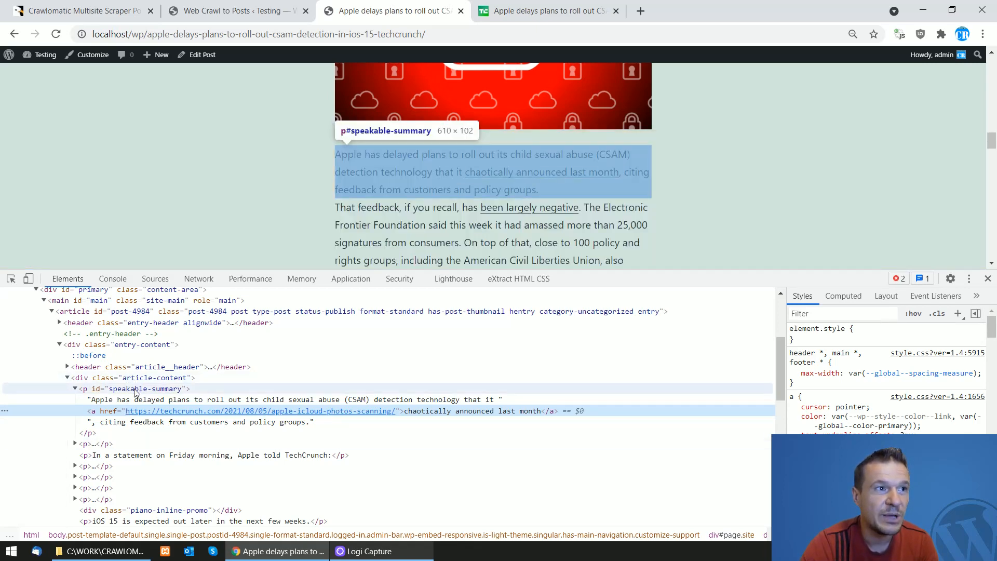
double_click(129, 390)
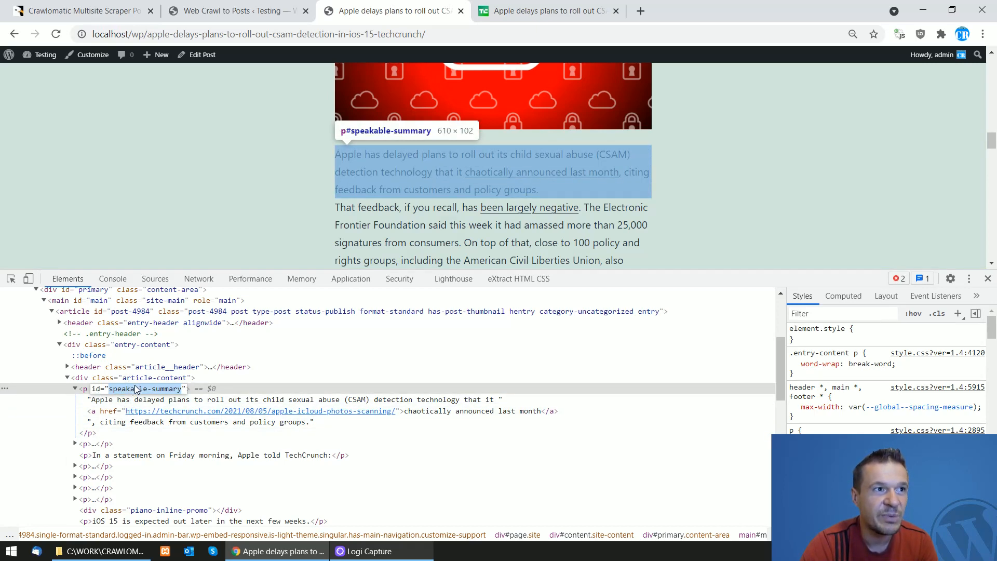
click(233, 10)
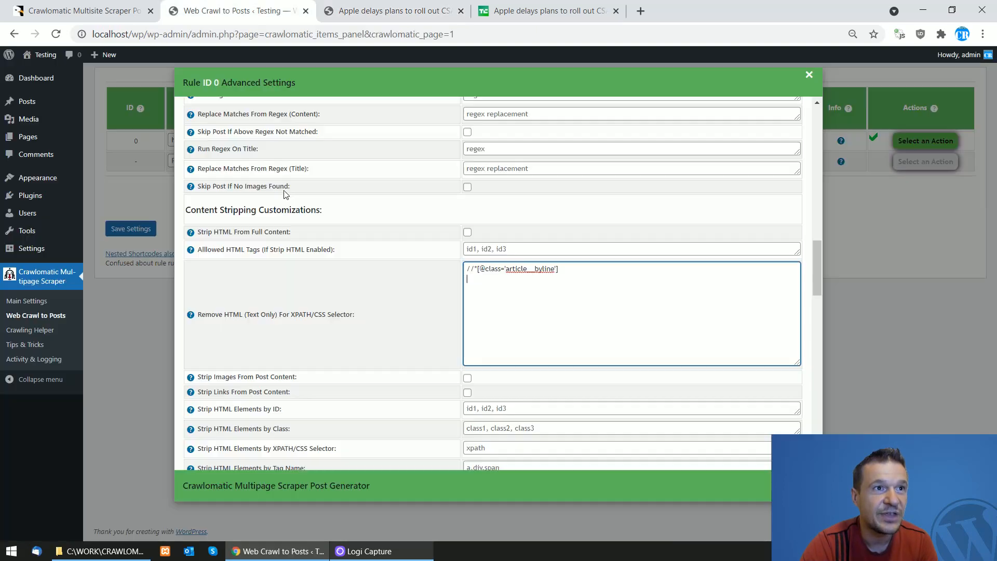
drag(560, 268, 466, 268)
key(ctrl+c)
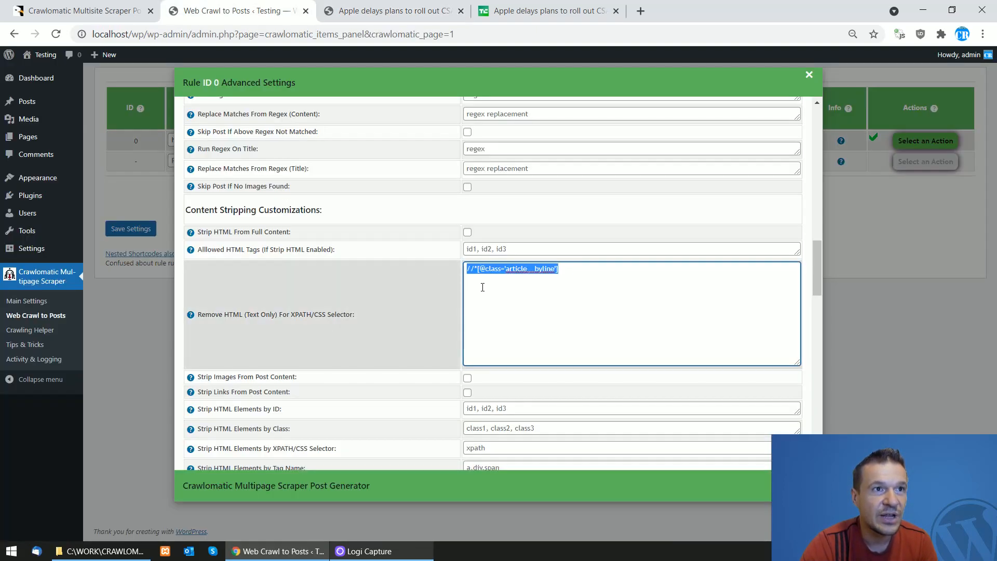
click(483, 280)
key(ctrl+v)
- Copy the id value speakable-summary from the inspected first paragraph of the imported post
click(380, 19)
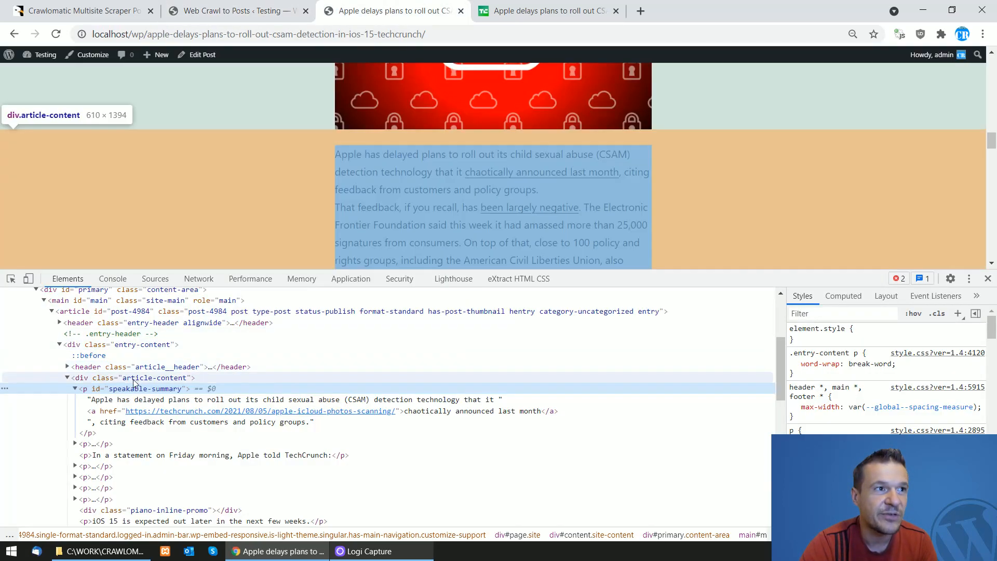
double_click(136, 390)
right_click(136, 393)
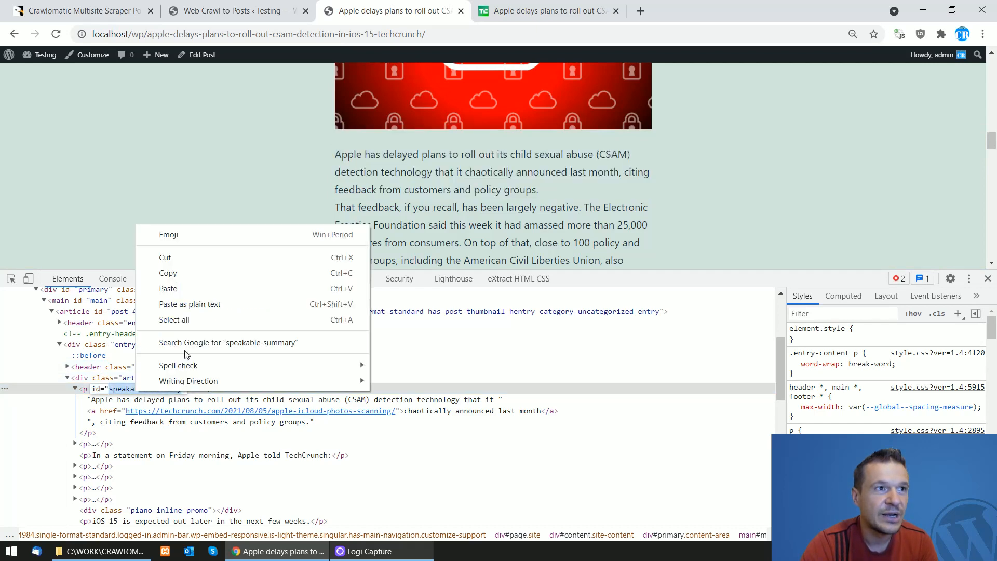
click(189, 271)
click(236, 10)
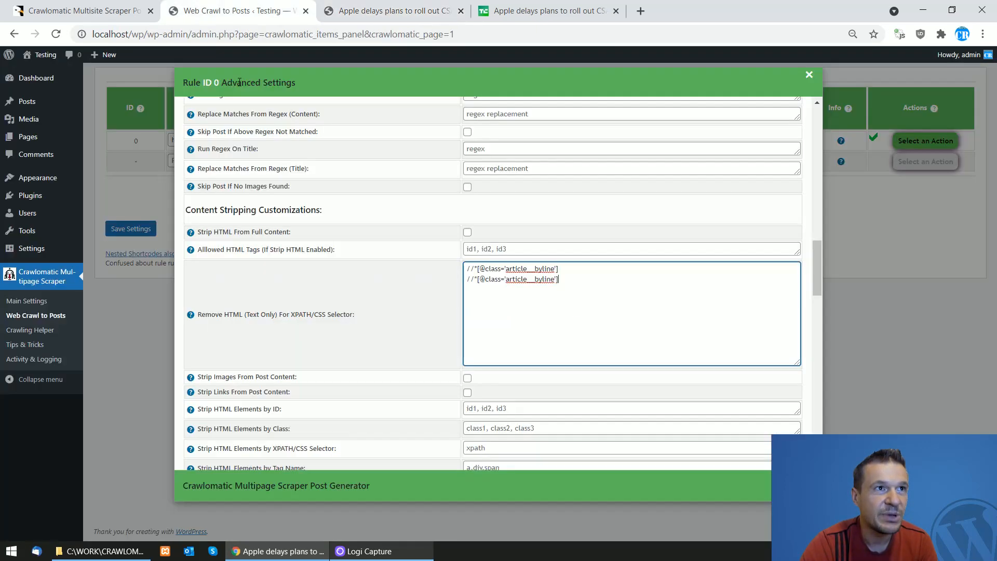
double_click(498, 282)
text(id)
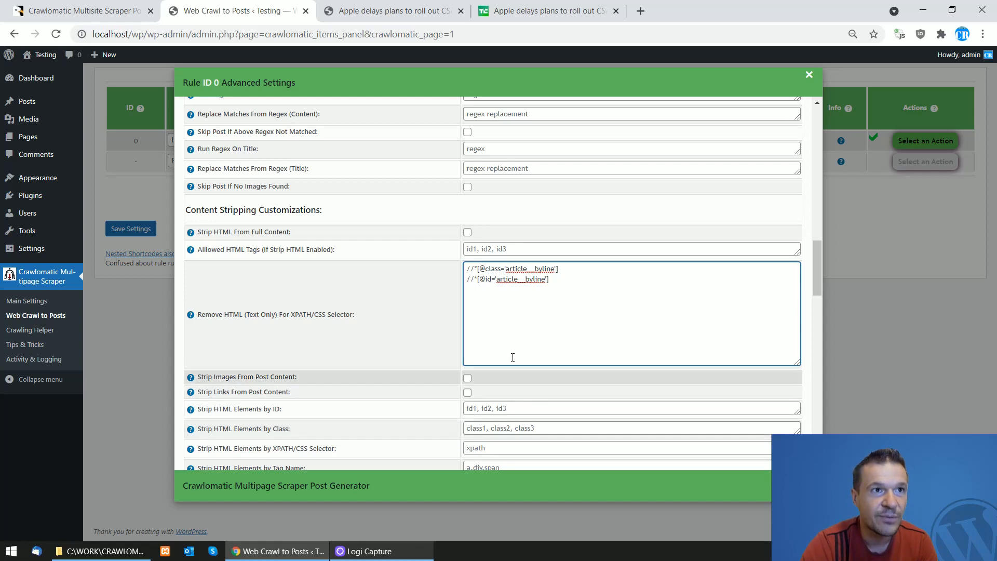
drag(505, 279, 537, 279)
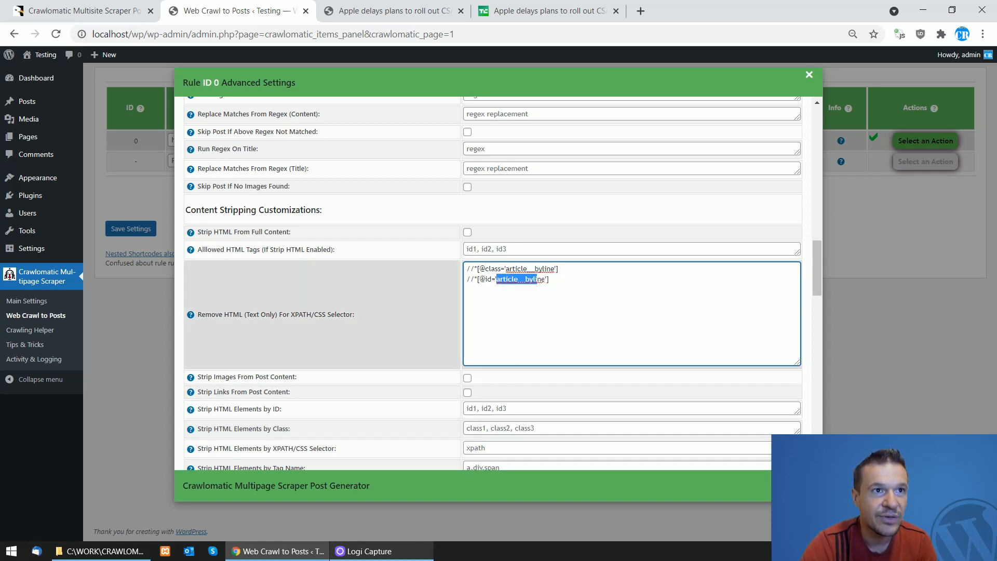
right_click(530, 282)
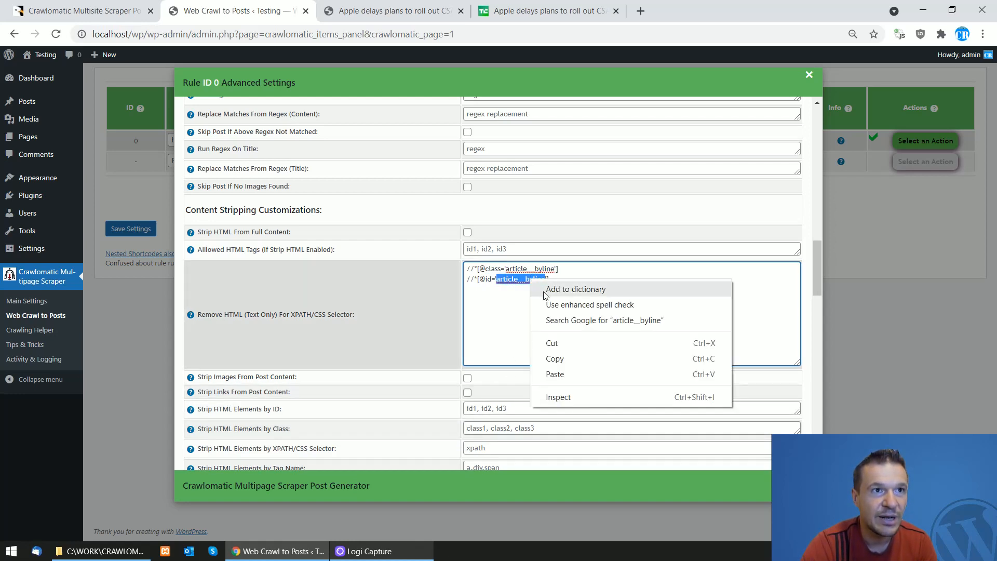
click(555, 378)
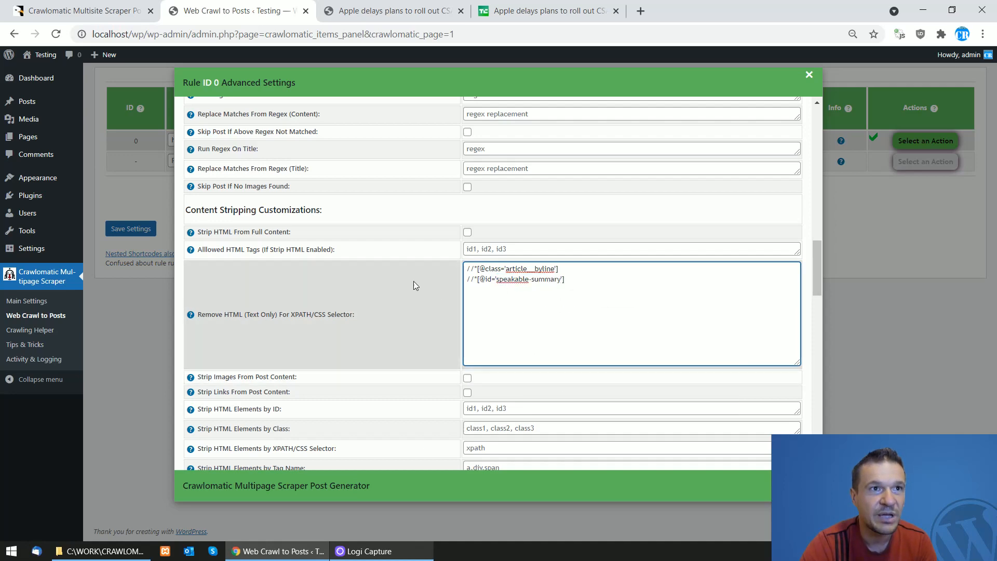
- Save the settings and run rule ID 0 again
click(127, 230)
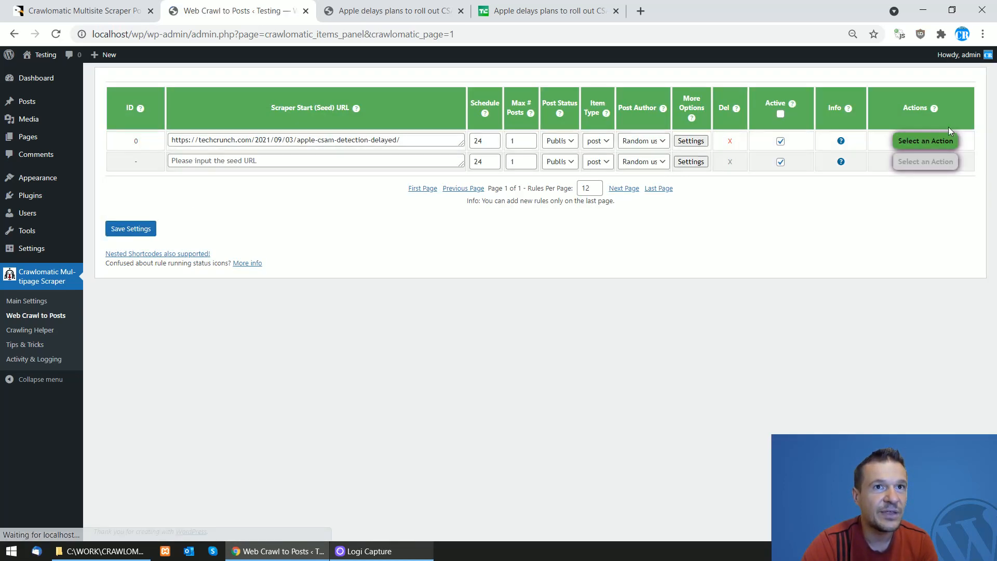
click(929, 140)
click(913, 140)
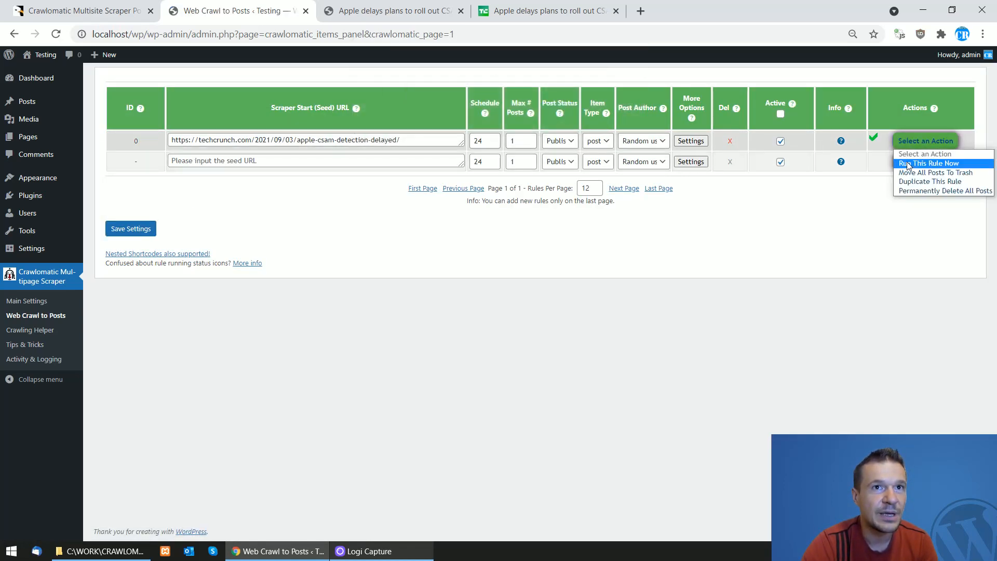
click(907, 163)
click(563, 100)
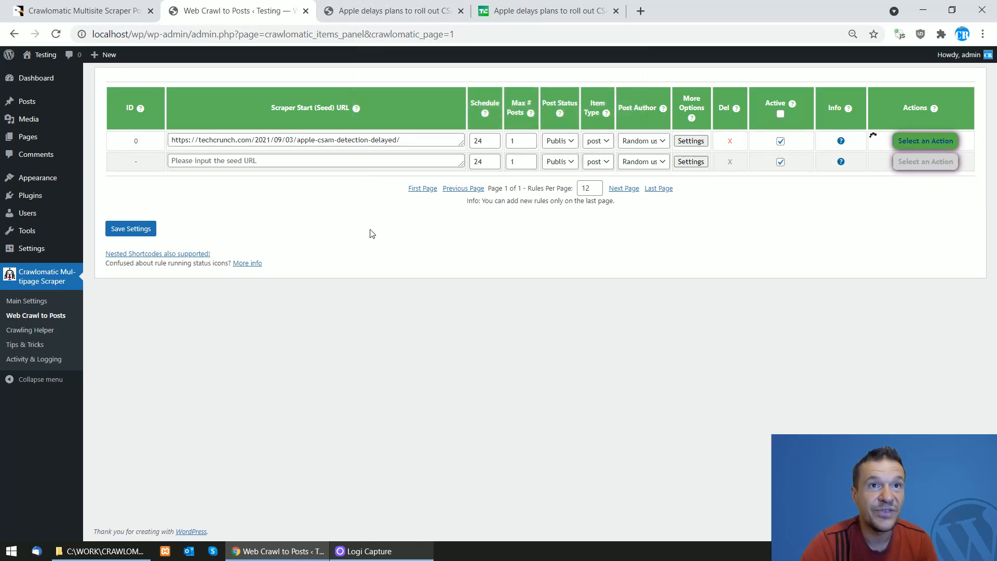
- Reload the imported post and check its byline and first paragraph for remaining links
click(413, 4)
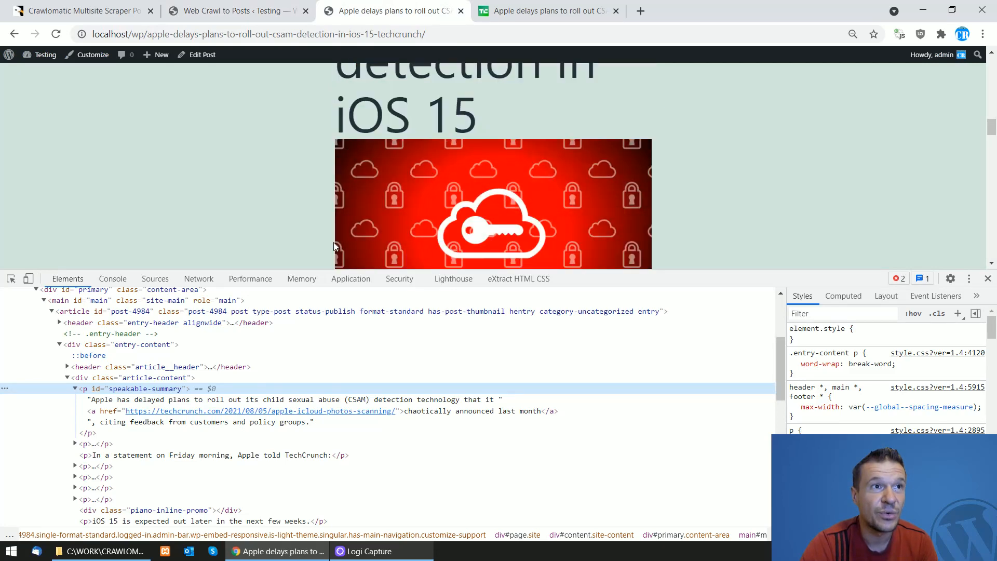
click(56, 33)
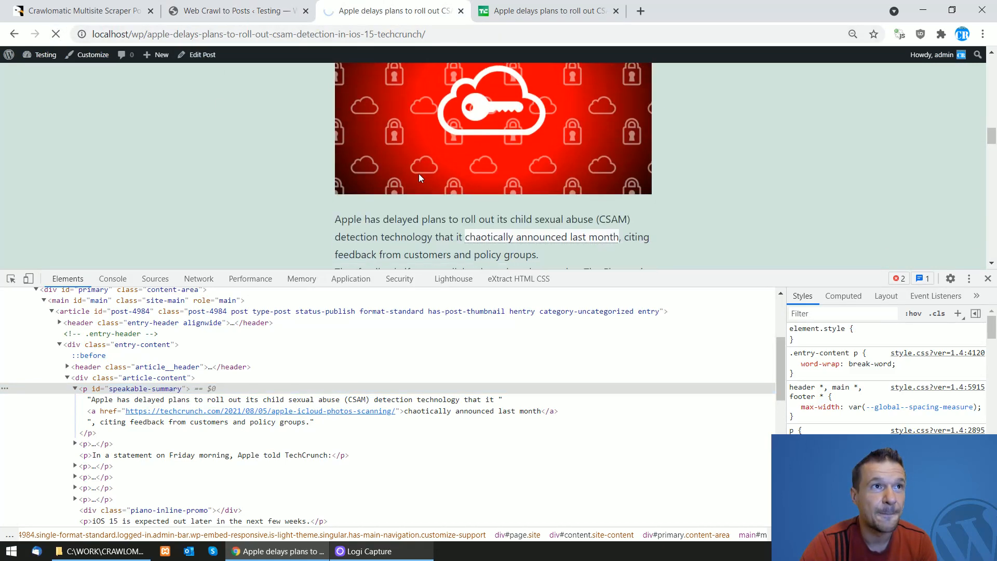
scroll(418, 172, up, 5)
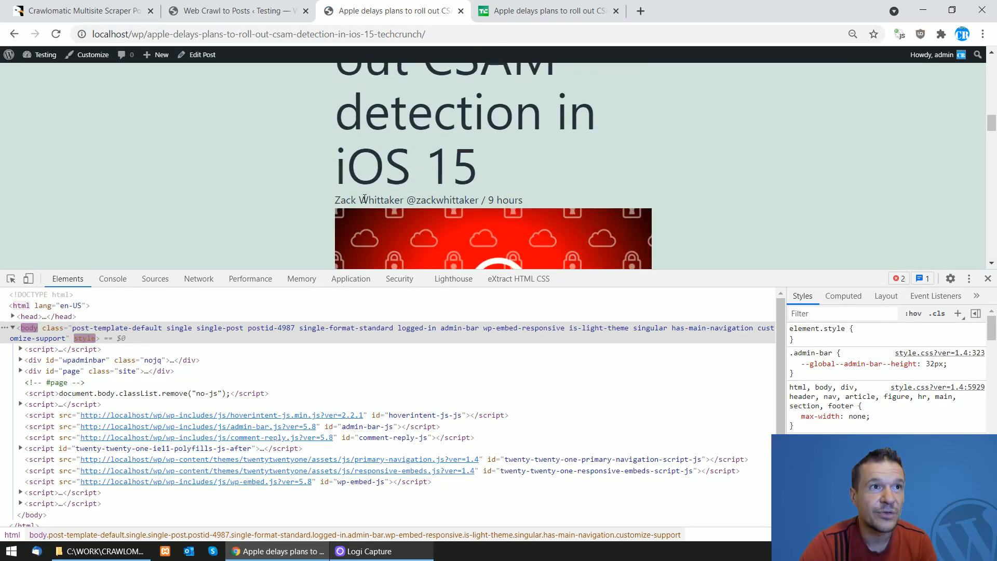
drag(360, 200, 500, 202)
click(171, 217)
scroll(257, 189, down, 6)
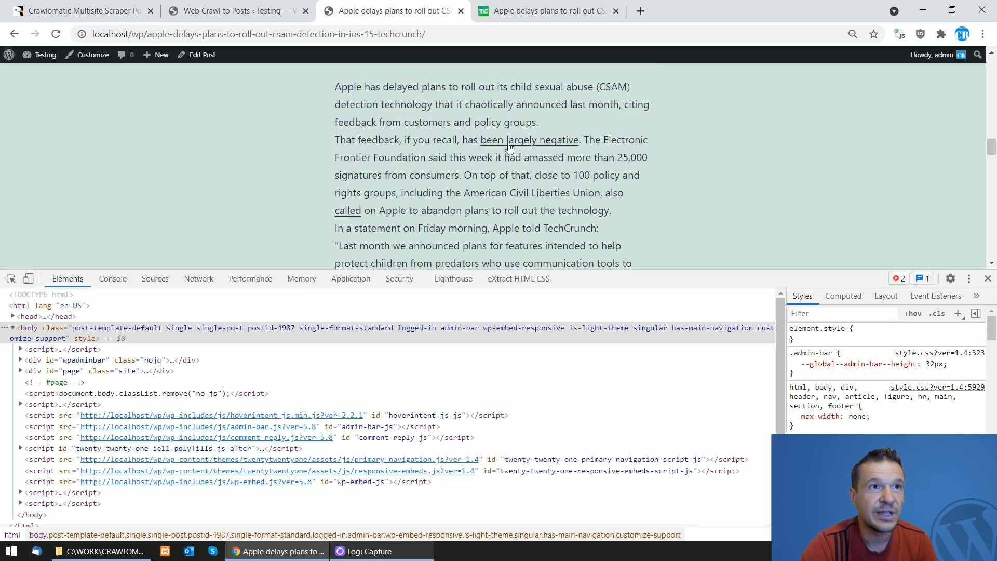
drag(485, 88, 539, 122)
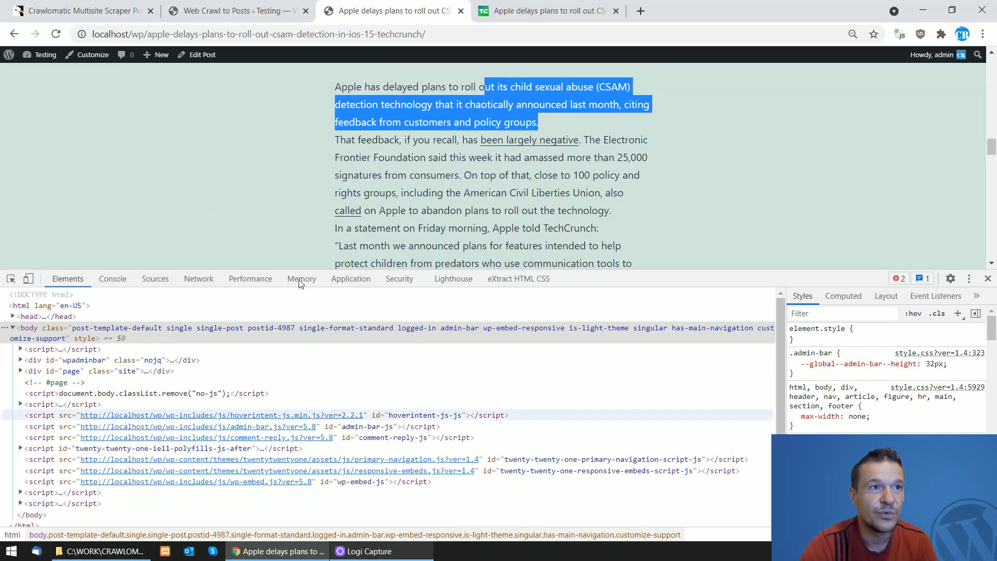
click(400, 87)
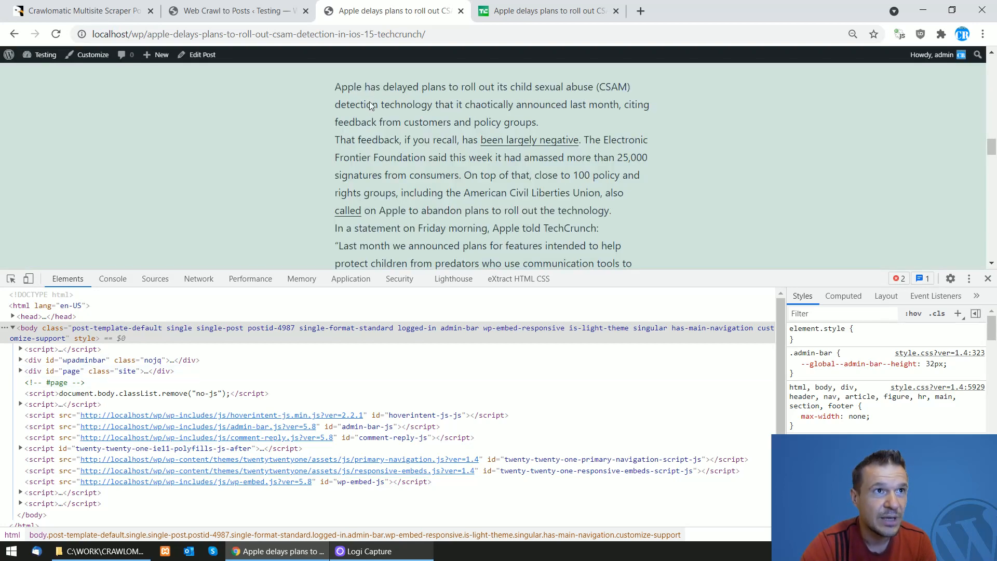
- Inspect the post's first paragraph and expand the article-content element to examine how its text is marked up
right_click(370, 105)
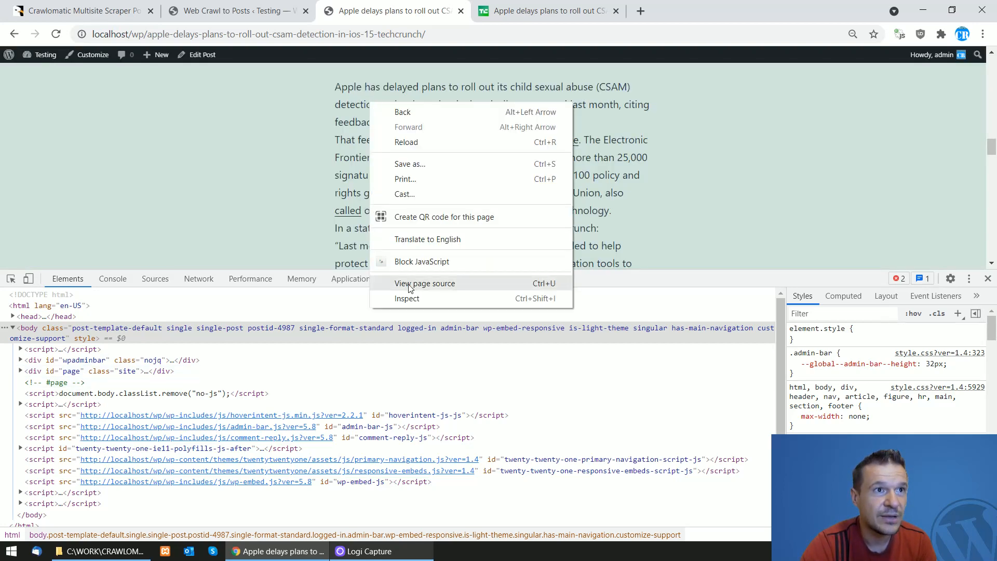
click(395, 302)
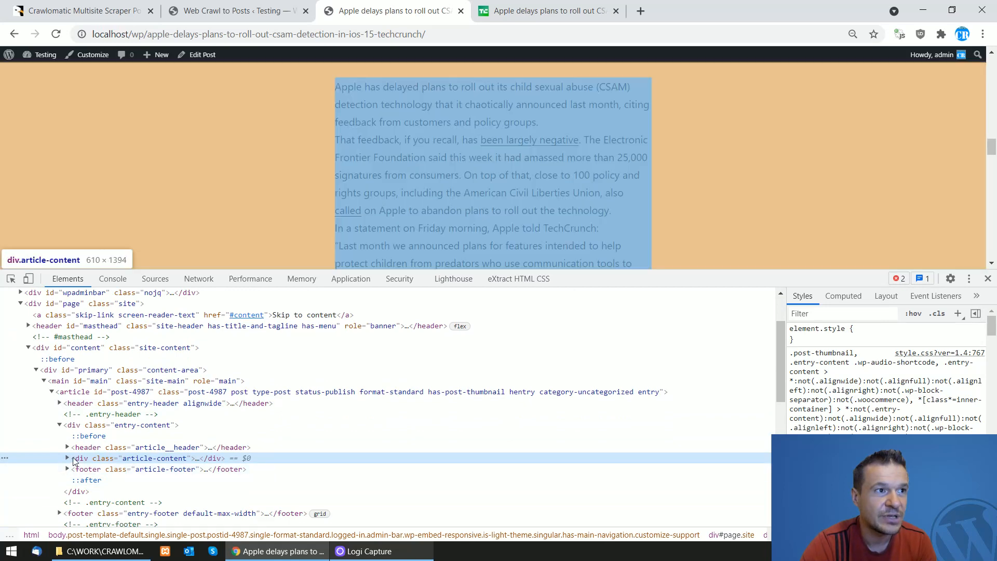
click(67, 458)
click(114, 481)
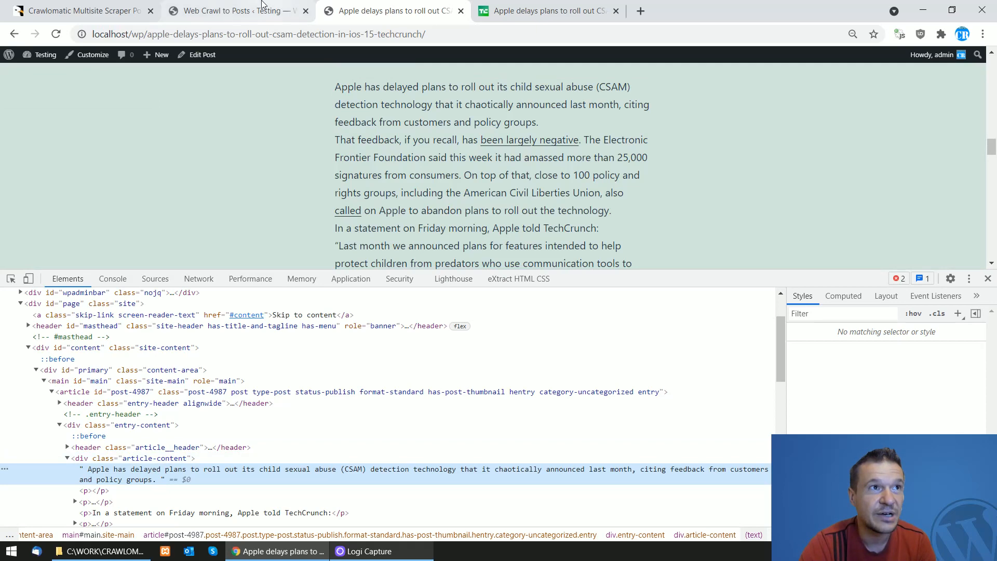
- Open rule ID 0's advanced settings and look through the options above Content Stripping Customizations
click(236, 11)
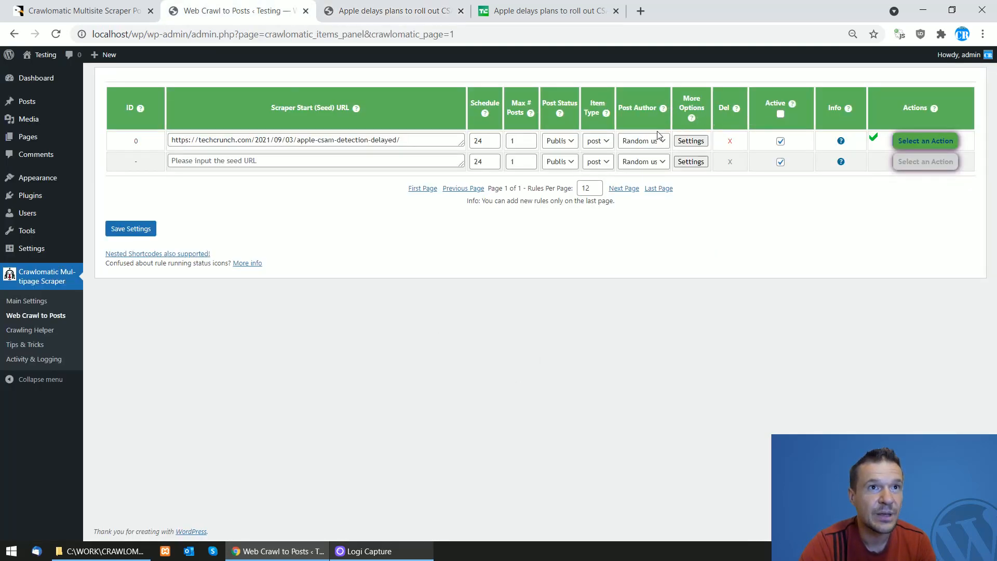
click(690, 140)
scroll(448, 317, down, 5)
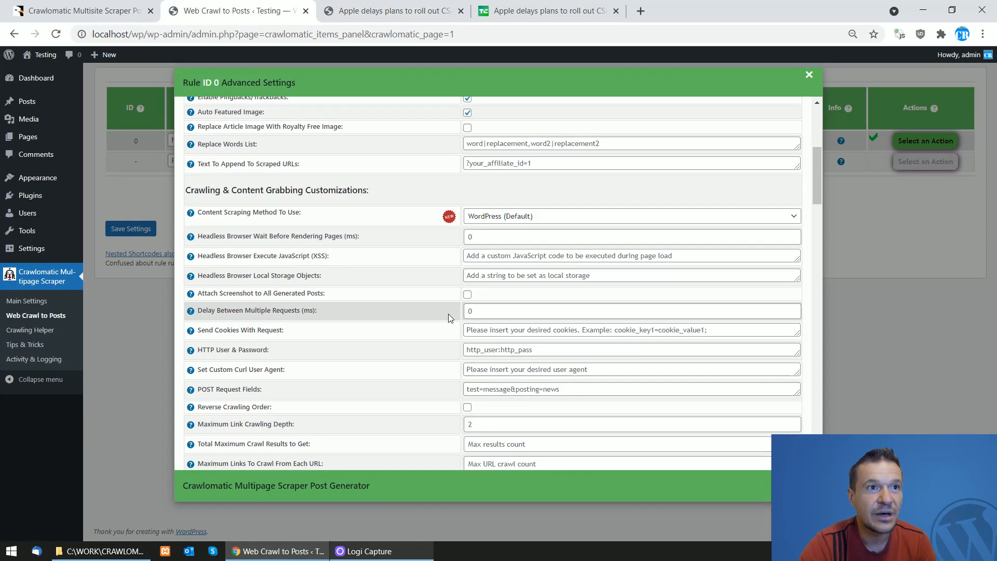
scroll(447, 314, down, 10)
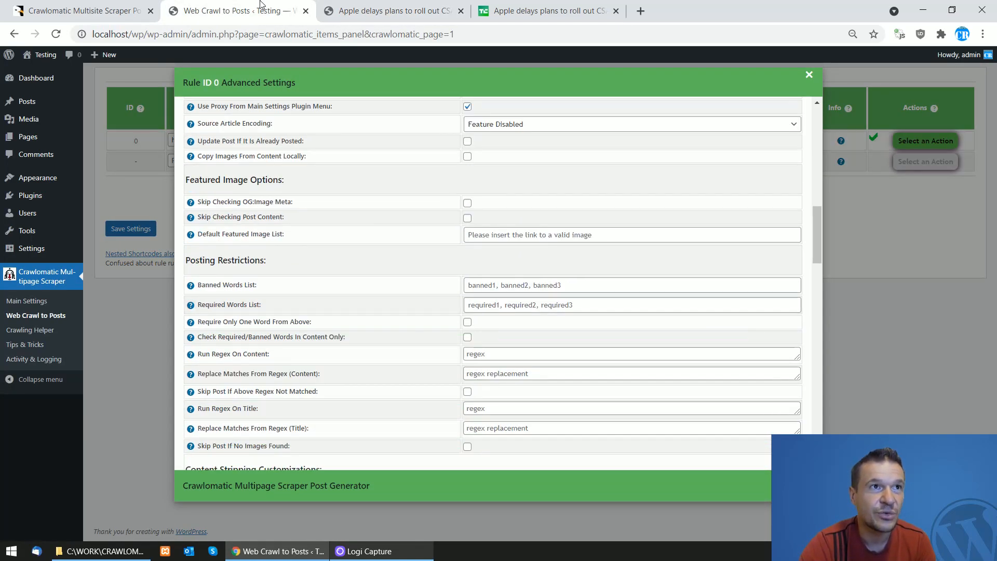
- Close the developer tools on the imported post and view its byline and first paragraph again
click(376, 10)
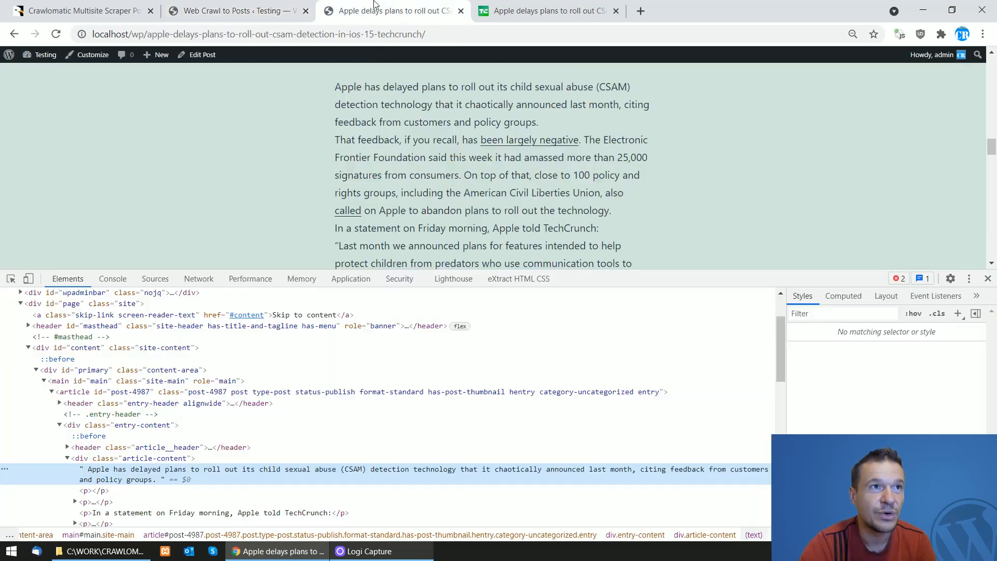
click(987, 278)
scroll(431, 269, up, 3)
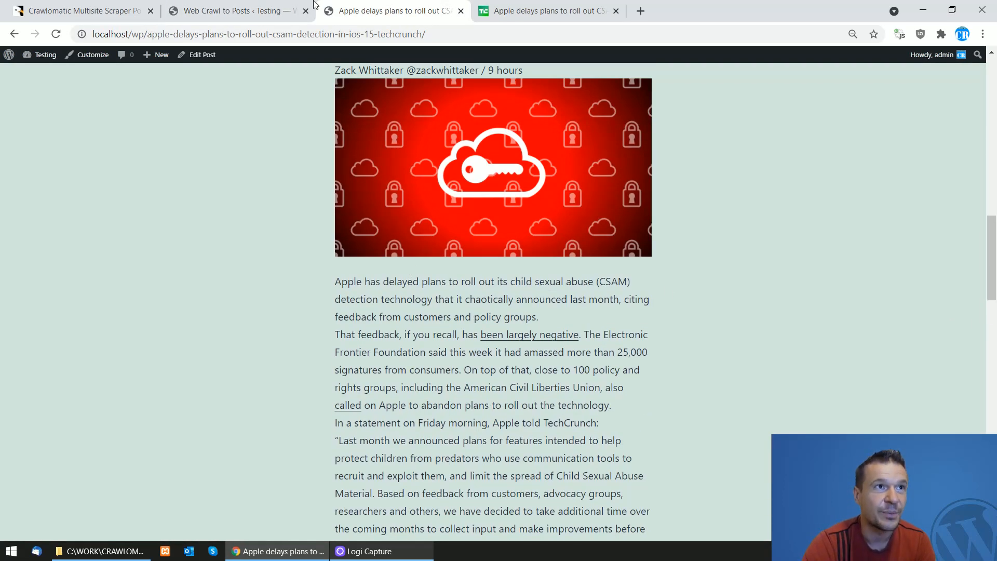
- Locate the Remove HTML (Text Only) For XPATH/CSS Selector option in rule ID 0's advanced settings and search the page for its full name
click(299, 7)
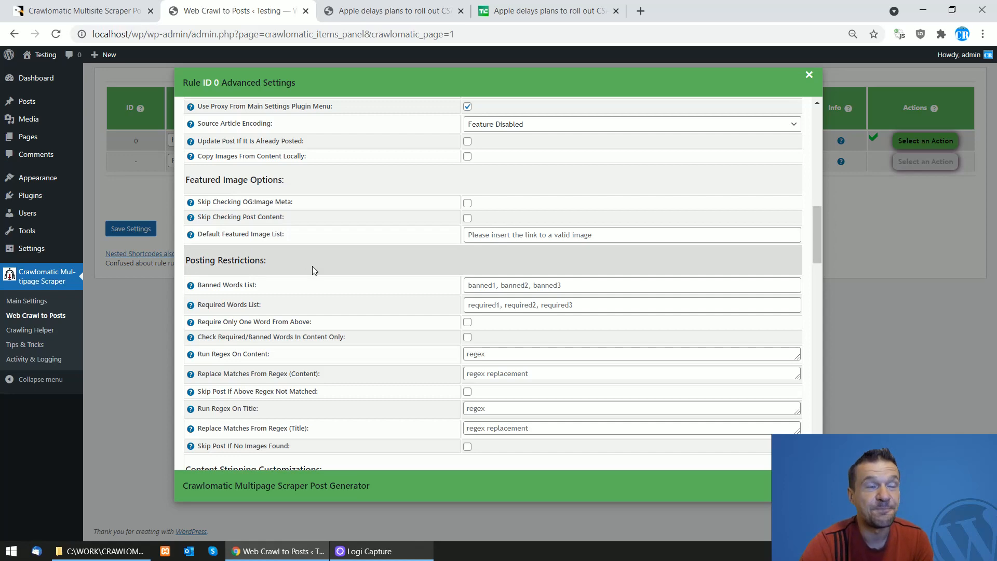
key(ctrl+f)
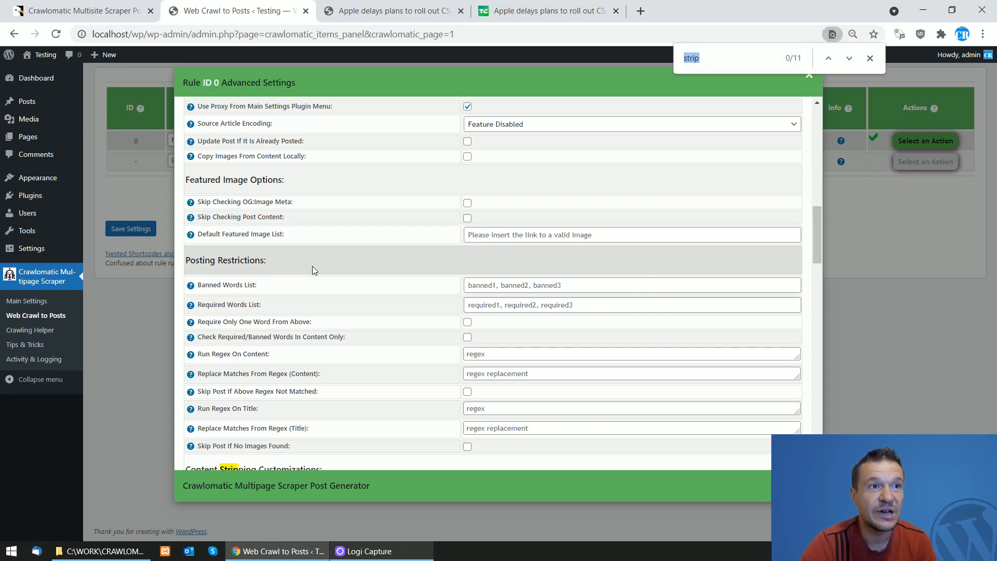
scroll(312, 269, down, 6)
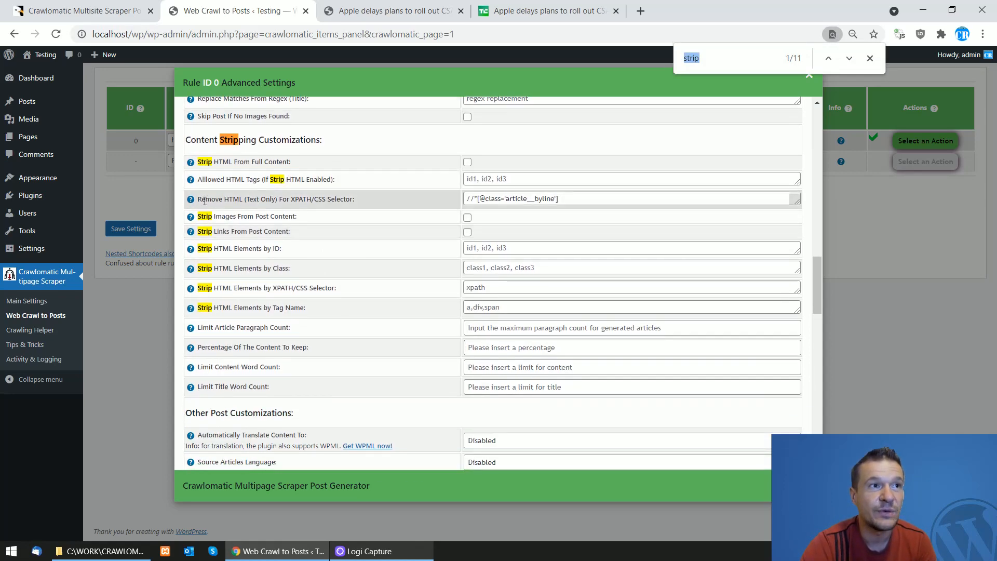
drag(198, 198, 335, 193)
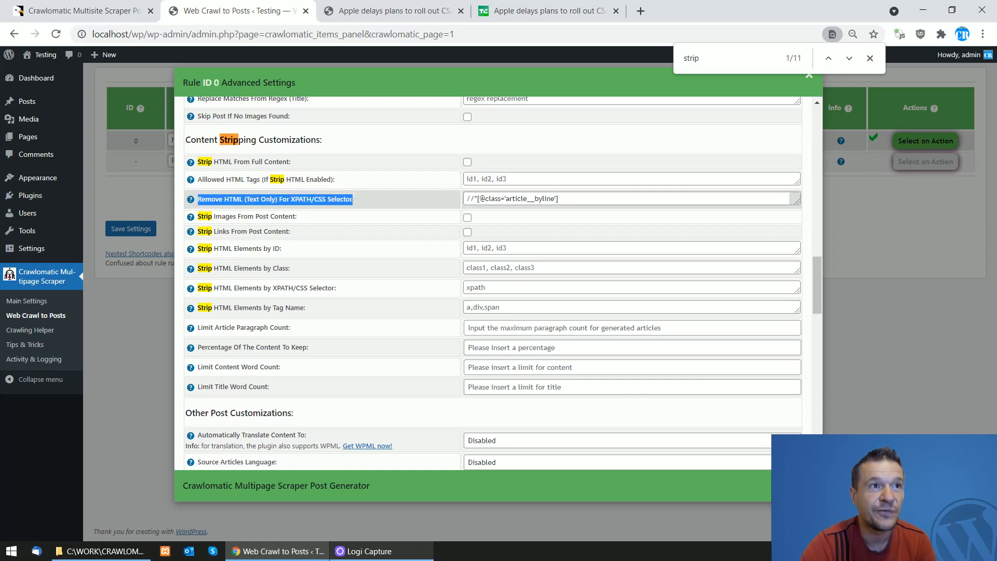
key(ctrl+f)
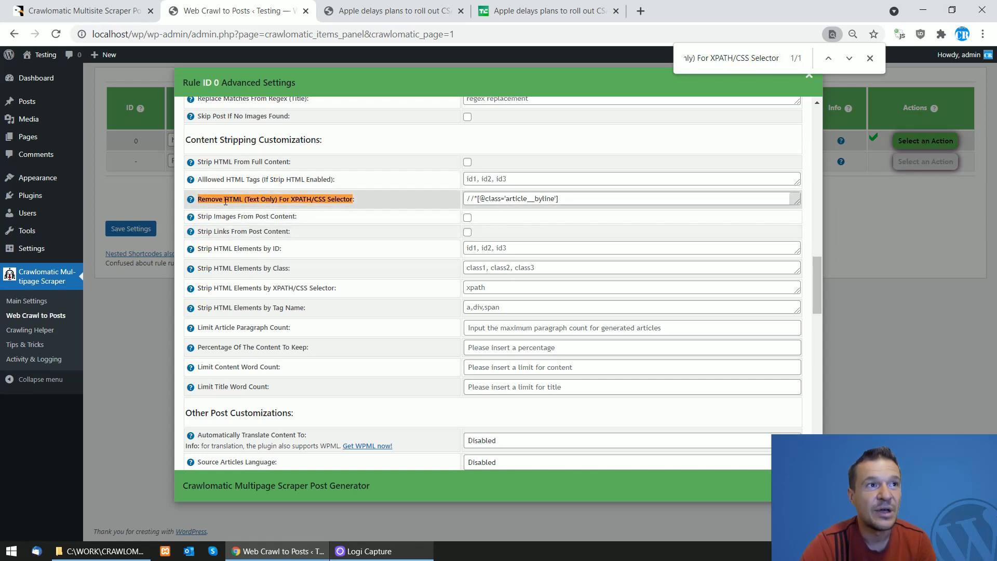